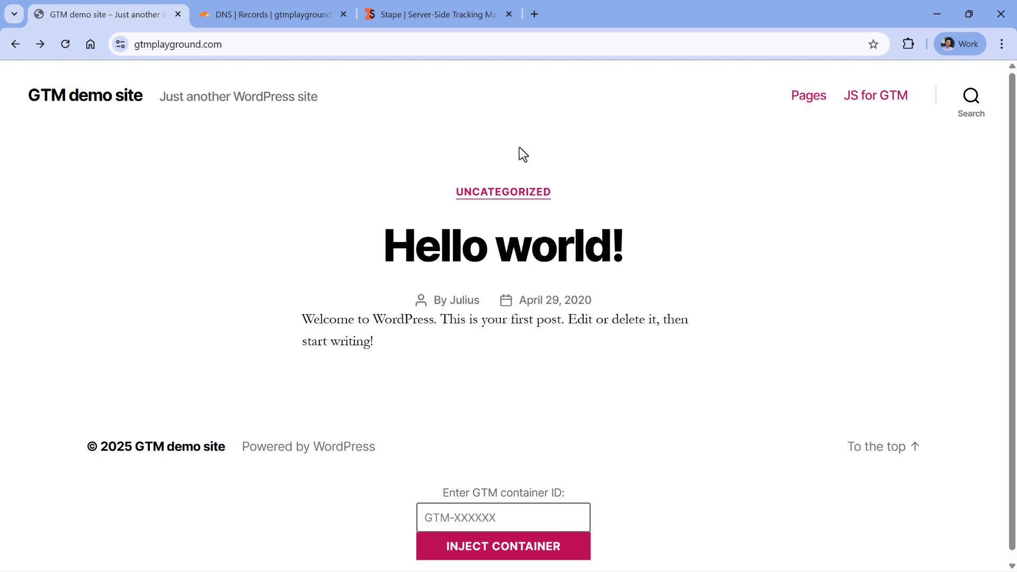
# Check the site's pixel in Meta Pixel Helper and inspect its 'book'-filtered config and PageView requests in DevTools.
pyautogui.click(773, 338)
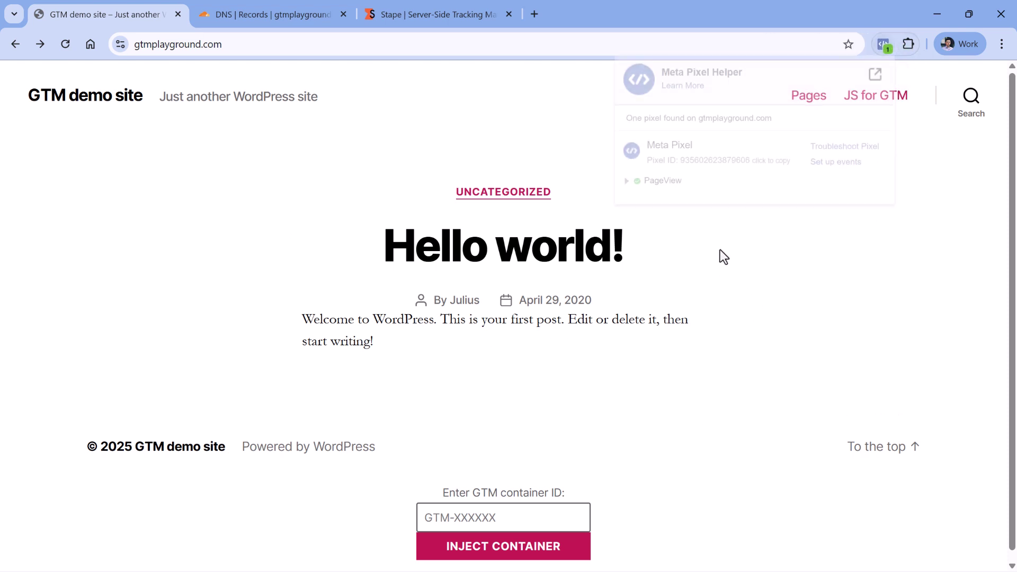
pyautogui.click(545, 164)
pyautogui.hotkey('ctrl', 'shift', 'i')
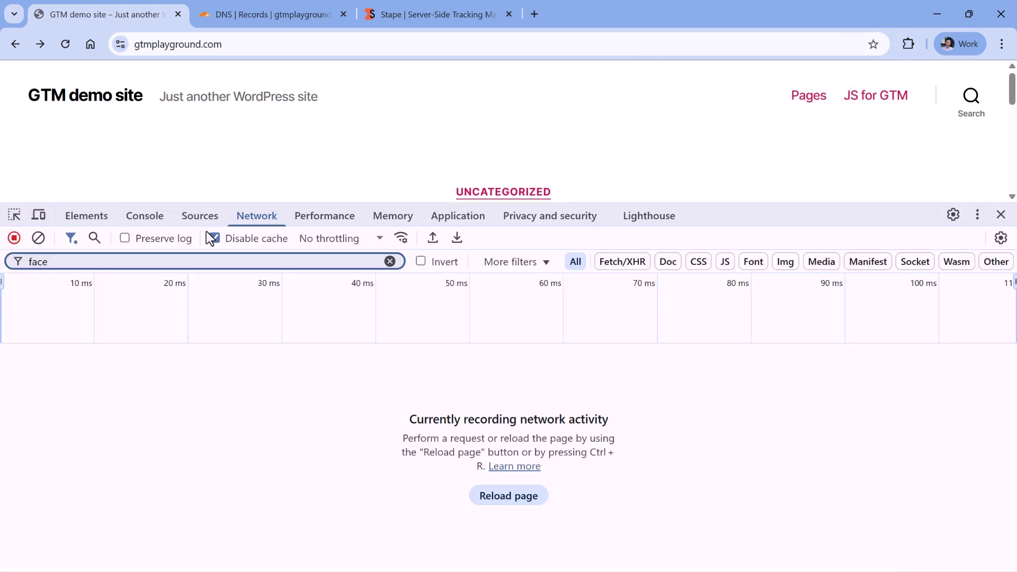
pyautogui.click(74, 261)
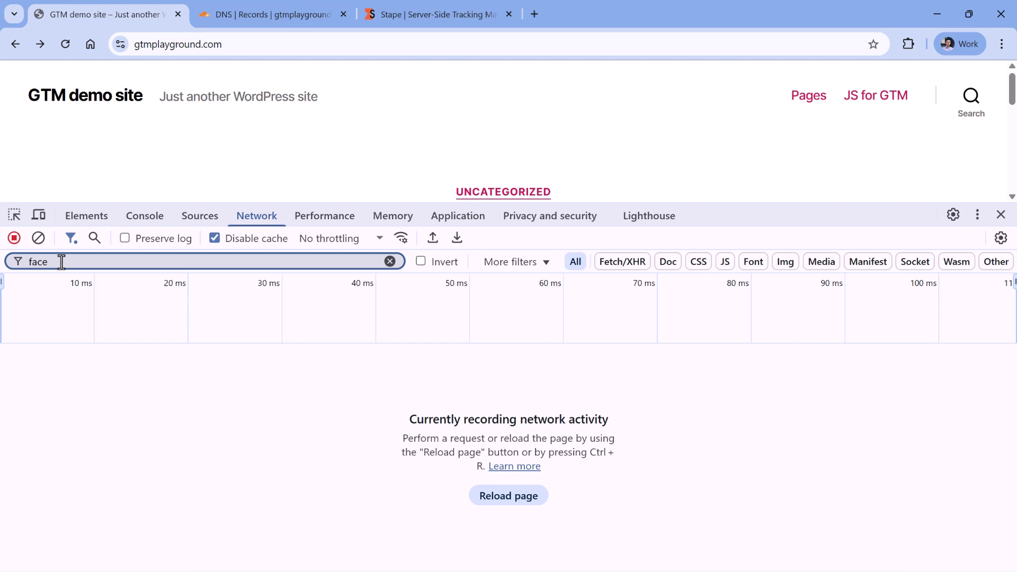
pyautogui.write('book')
pyautogui.hotkey('ctrl', 'r')
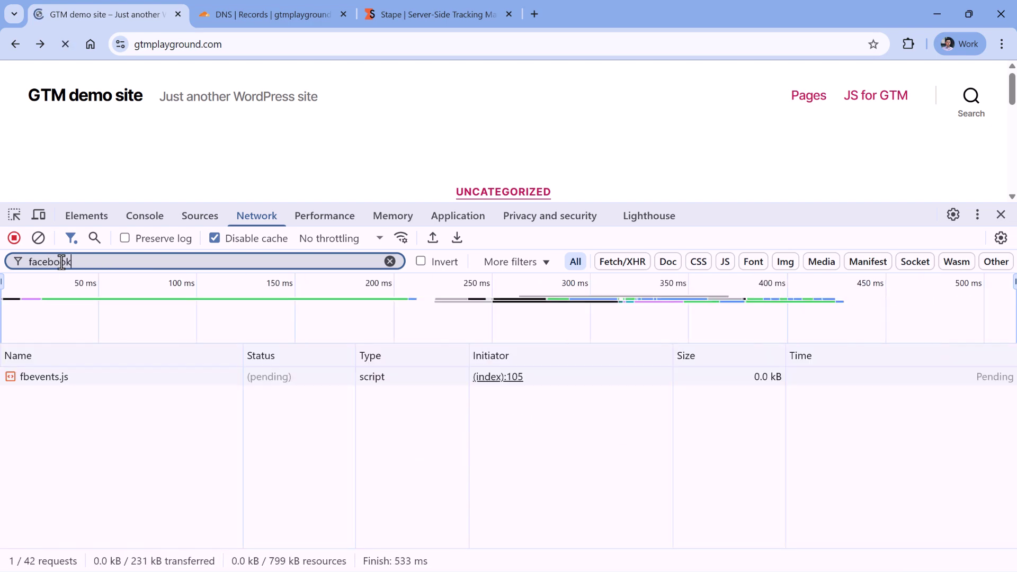
pyautogui.click(52, 396)
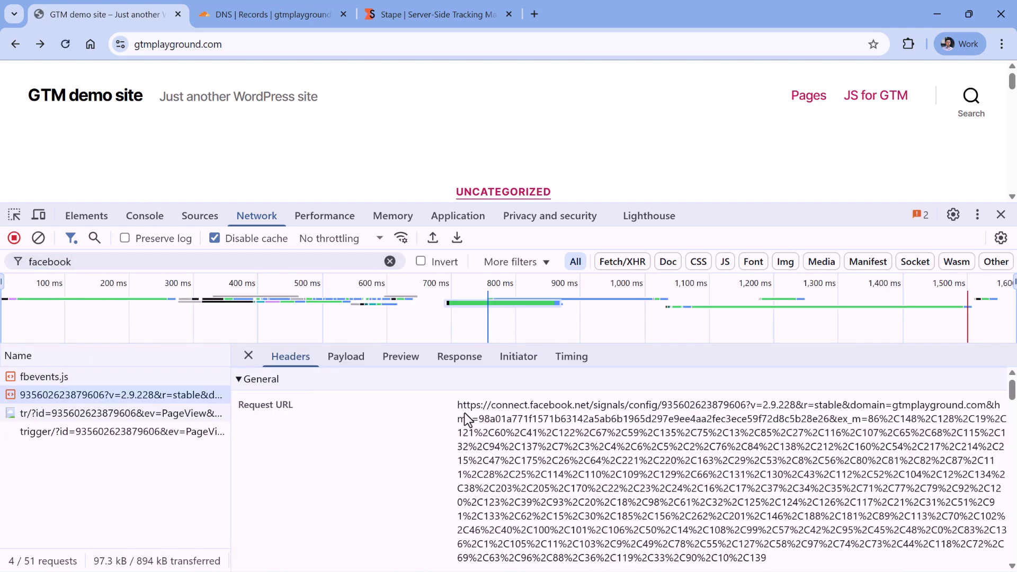
pyautogui.moveTo(520, 409); pyautogui.dragTo(701, 520)
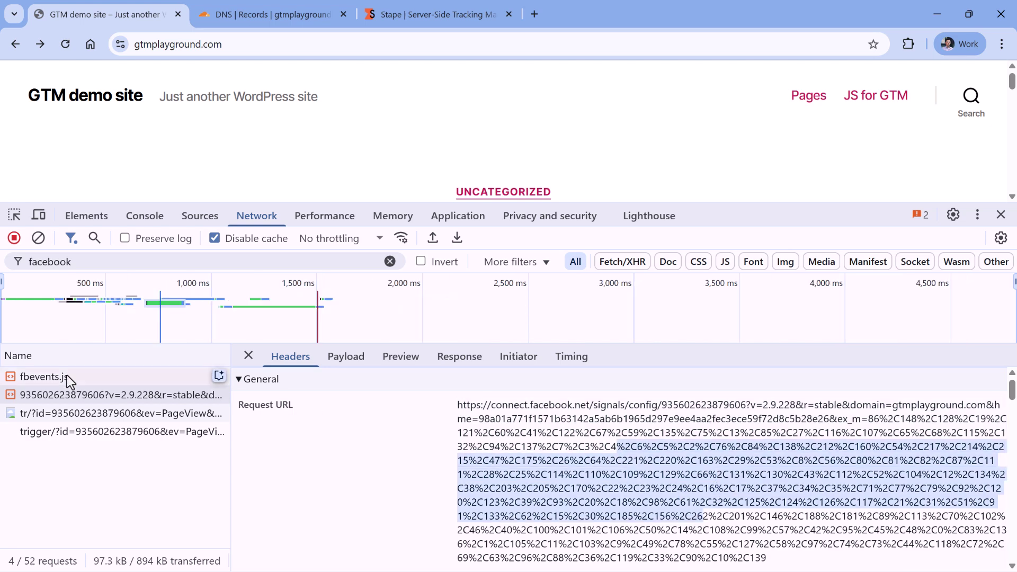
pyautogui.click(69, 414)
pyautogui.moveTo(456, 404); pyautogui.dragTo(684, 456)
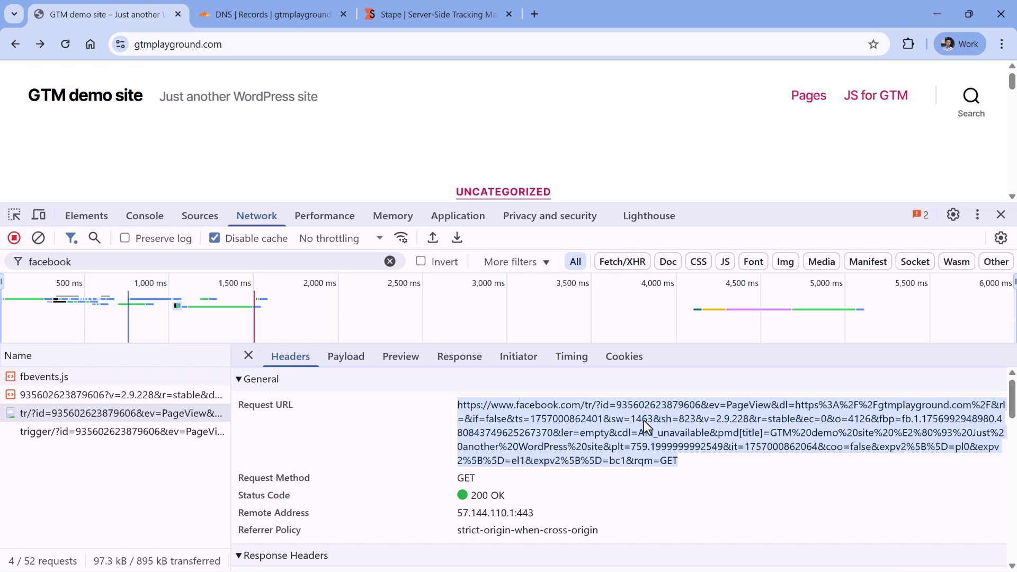
pyautogui.press('F12')
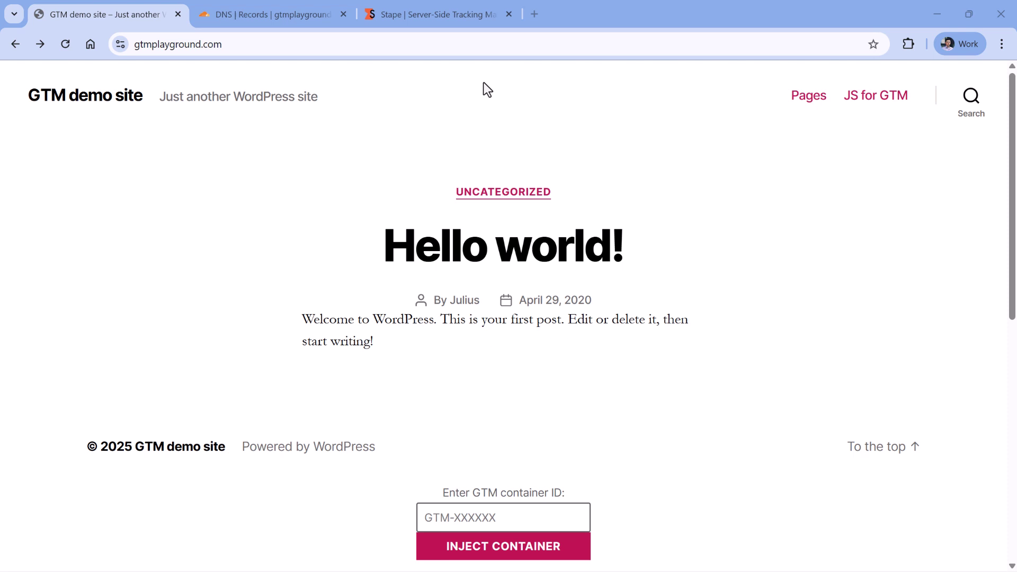
# Go to Stape's pricing page and open the Dedicated Gateways pricing.
pyautogui.click(444, 22)
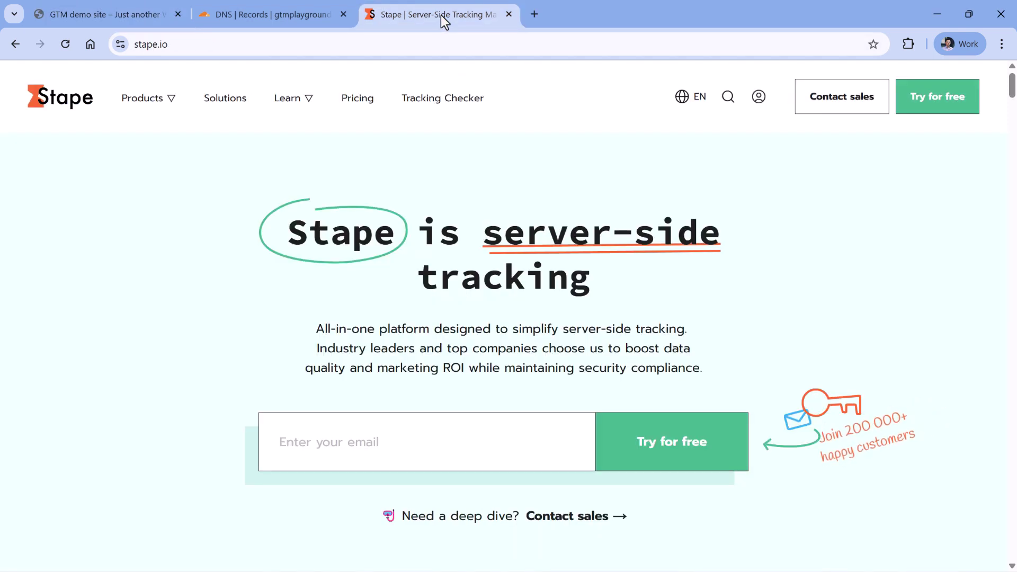
pyautogui.click(359, 108)
pyautogui.scroll(-3, 453, 167)
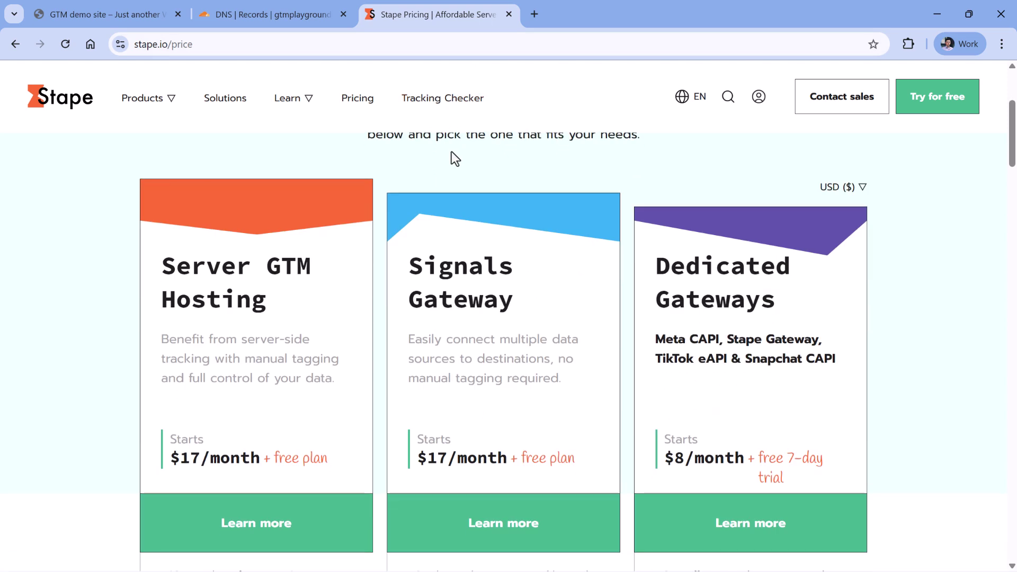
pyautogui.scroll(-3, 723, 281)
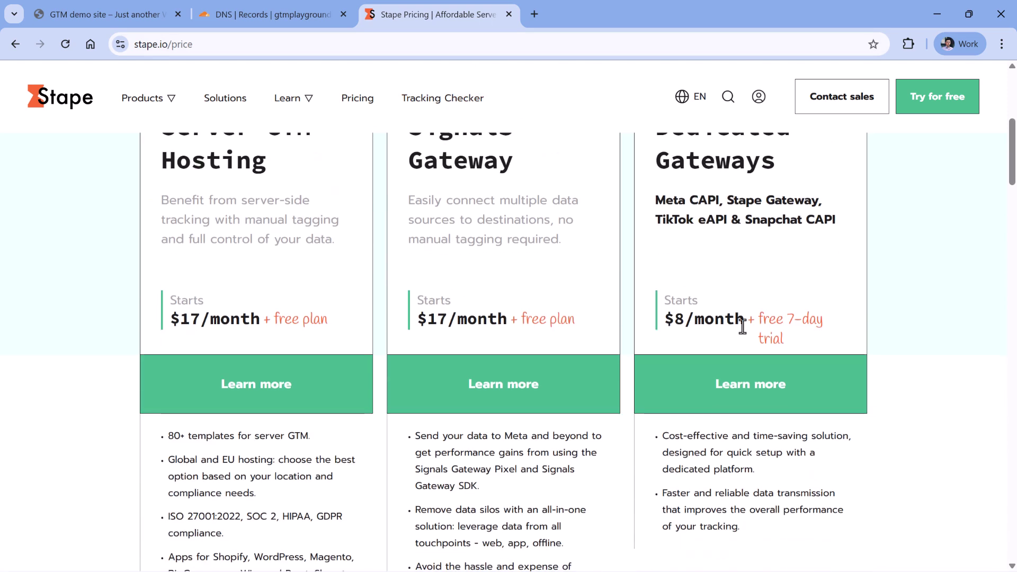
pyautogui.click(756, 395)
# Compare the $10 per pixel and $100 Unlimited prices and start the Pay as you go free trial.
pyautogui.scroll(-5, 518, 237)
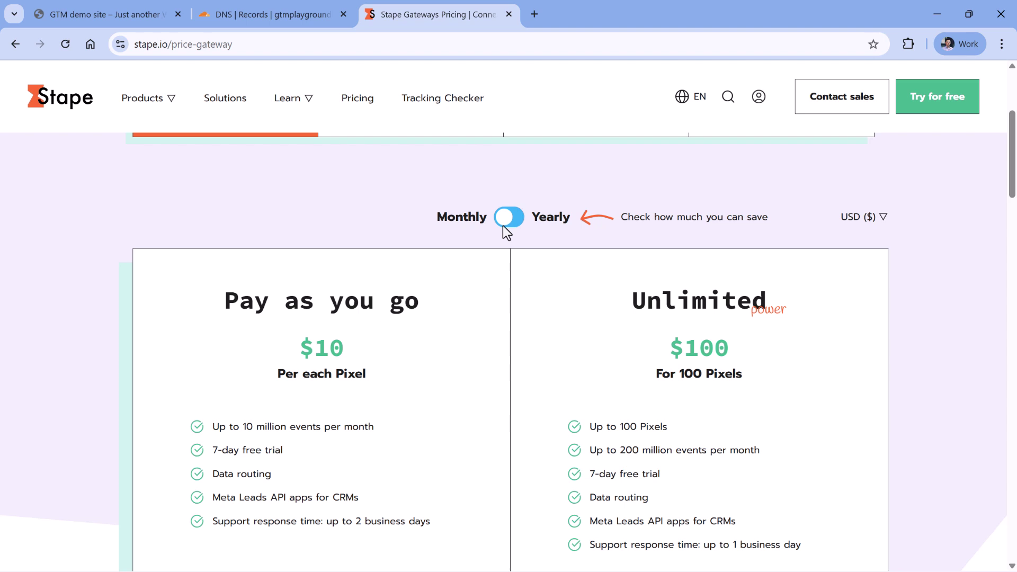
pyautogui.scroll(1, 503, 225)
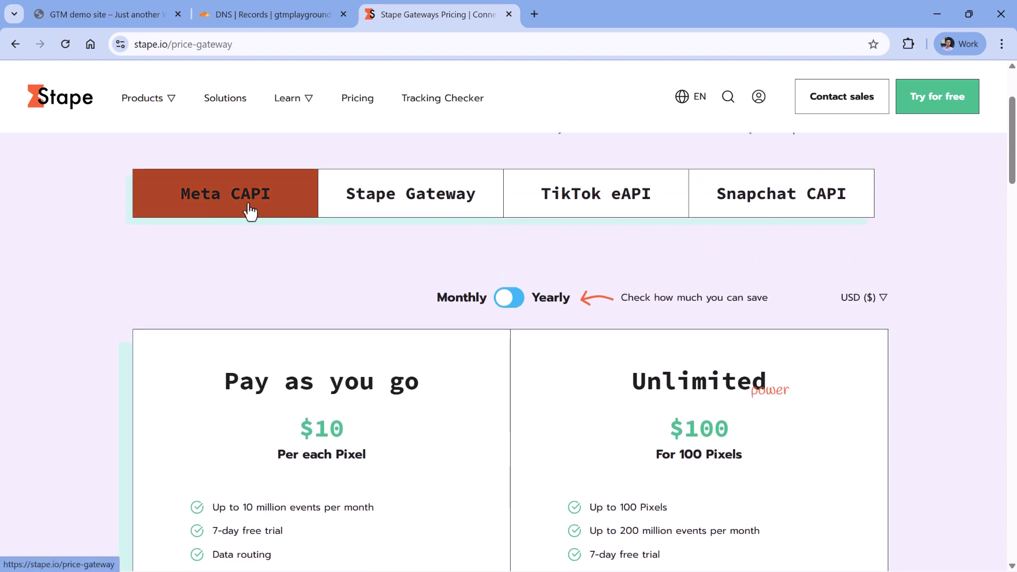
pyautogui.scroll(-2, 256, 216)
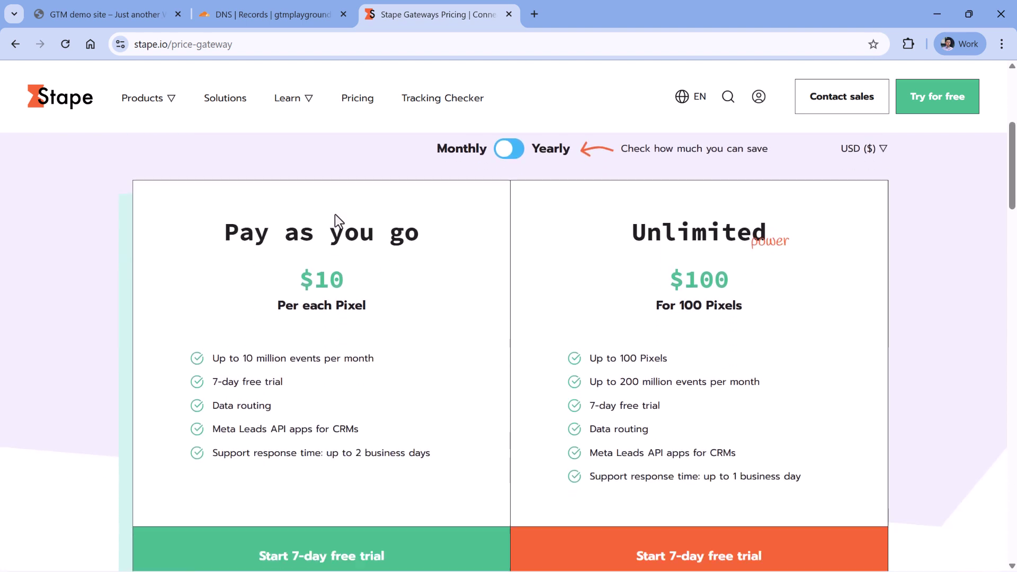
pyautogui.scroll(-1, 335, 214)
pyautogui.doubleClick(335, 218)
pyautogui.click(339, 218)
pyautogui.scroll(1, 339, 218)
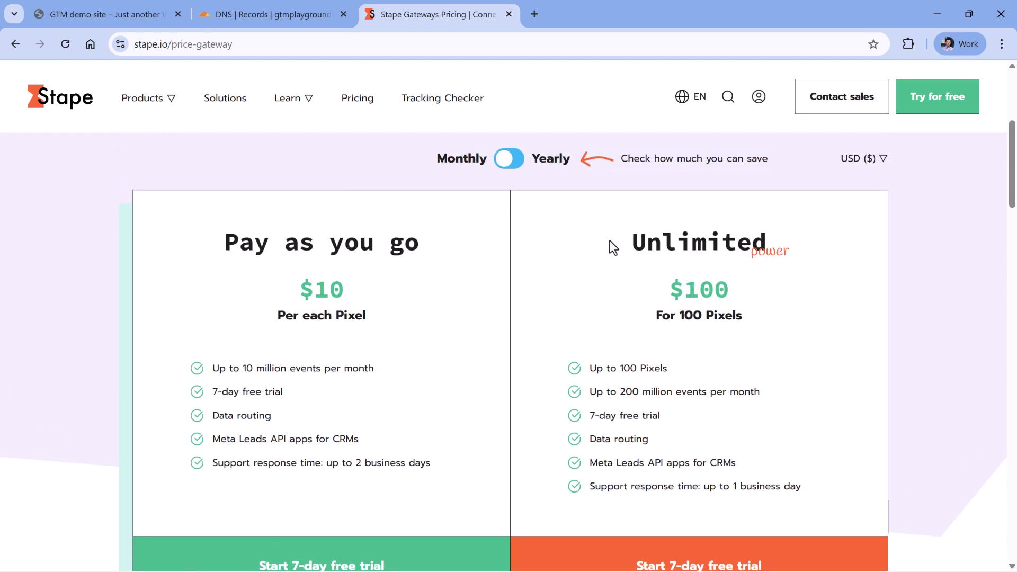
pyautogui.moveTo(674, 292); pyautogui.dragTo(729, 292)
pyautogui.click(708, 286)
pyautogui.scroll(-3, 403, 307)
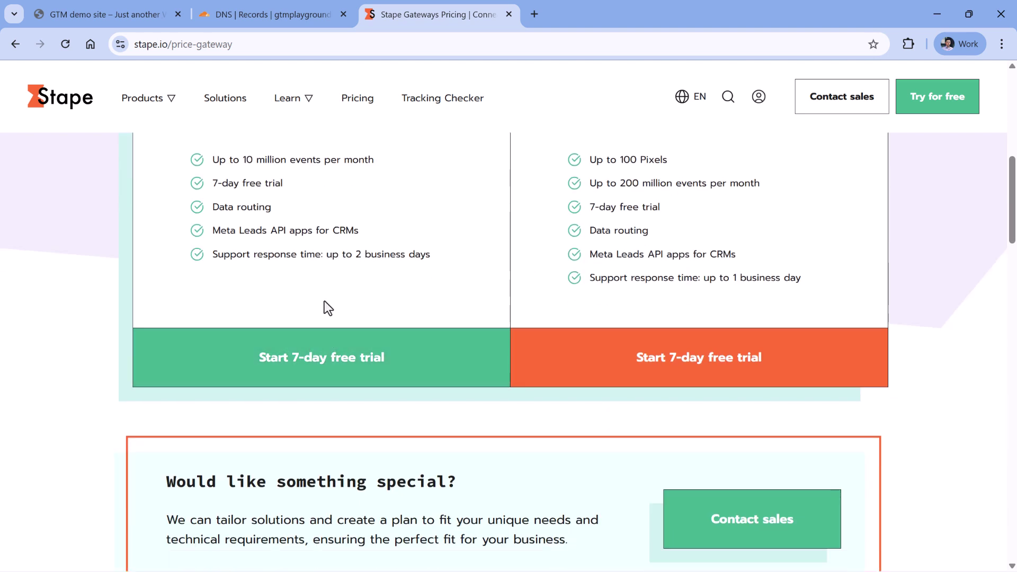
pyautogui.scroll(-1, 326, 306)
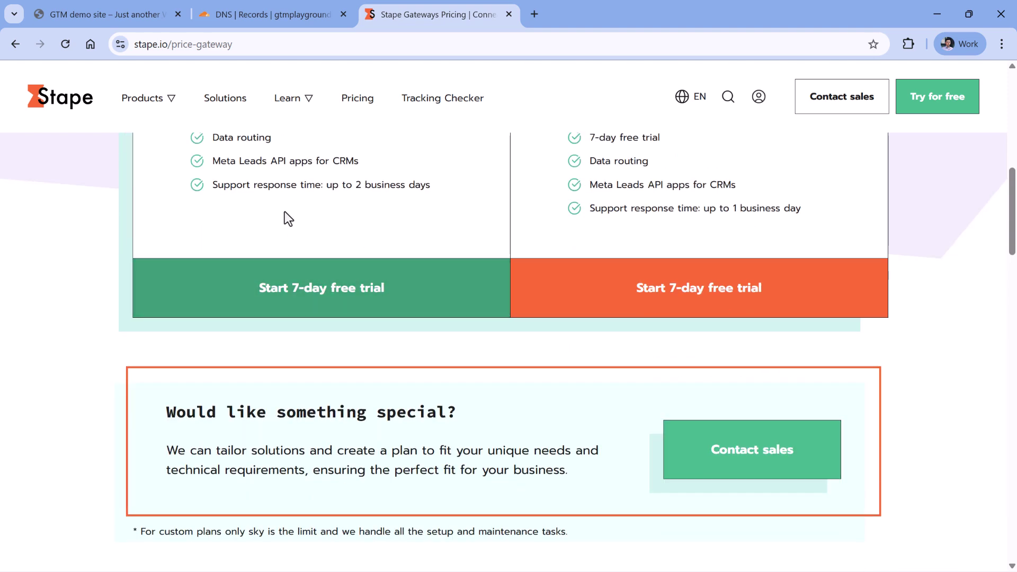
pyautogui.click(331, 289)
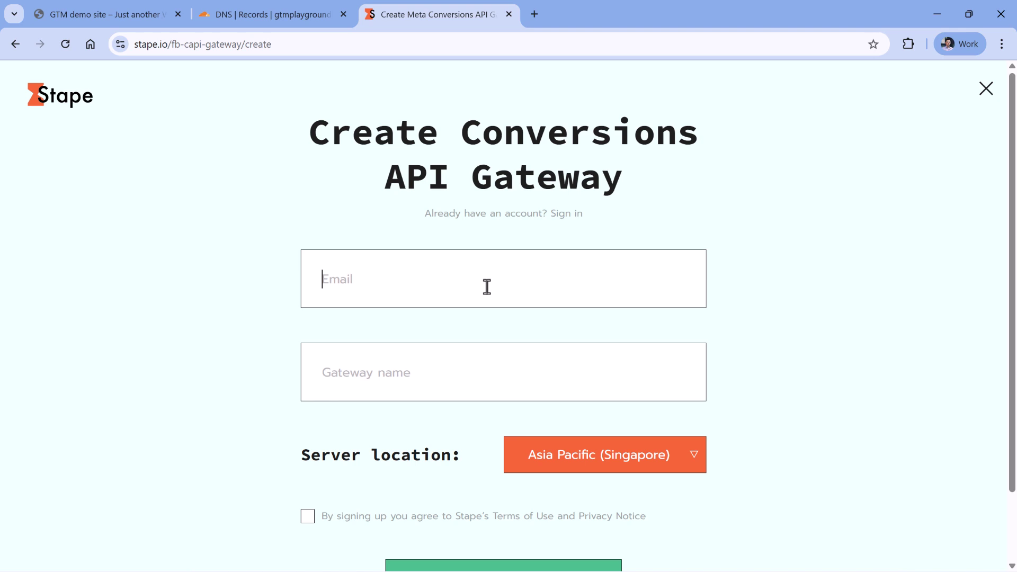
# Name the gateway gtmplayground and set its server location to Europe (Belgium).
pyautogui.click(513, 364)
pyautogui.write('gtmplaygroun')
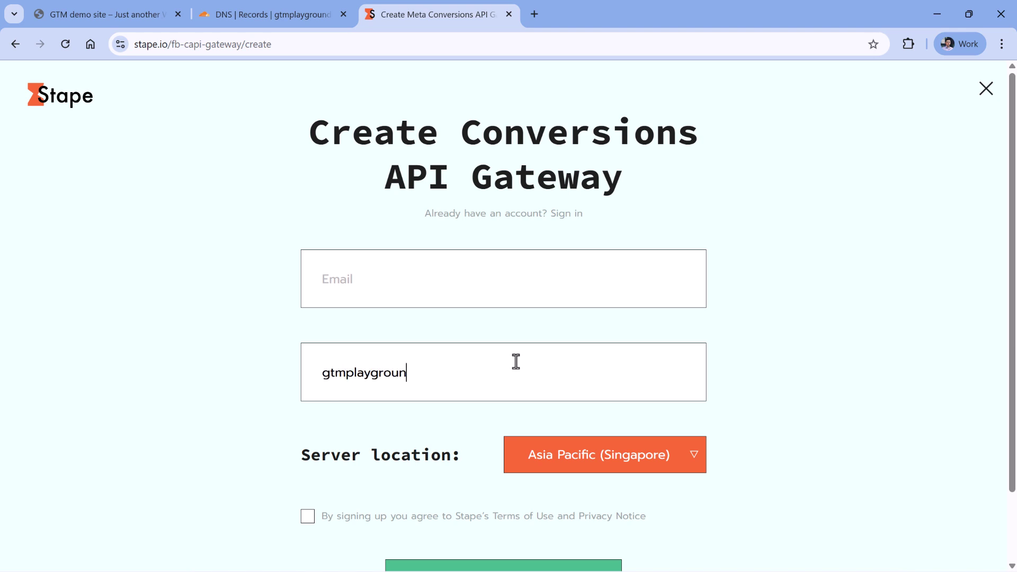
pyautogui.write('d.com')
pyautogui.press('BackSpace')
pyautogui.press('BackSpace')
pyautogui.press('BackSpace')
pyautogui.press('BackSpace')
pyautogui.click(663, 456)
pyautogui.scroll(-1, 657, 458)
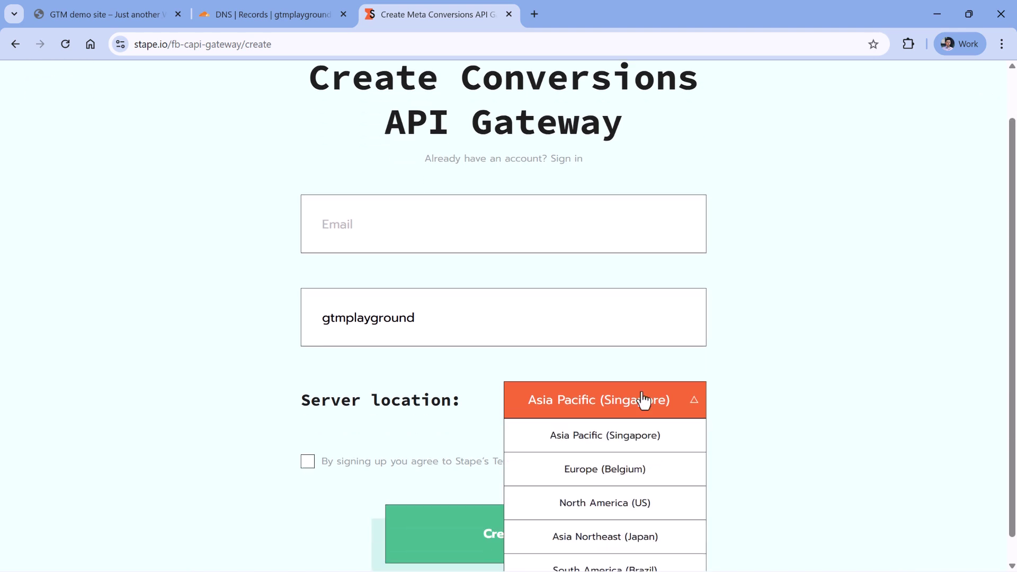
pyautogui.click(588, 469)
pyautogui.scroll(2, 511, 320)
# Enter the account e-mail, accept the terms of use and create the gateway.
pyautogui.click(380, 274)
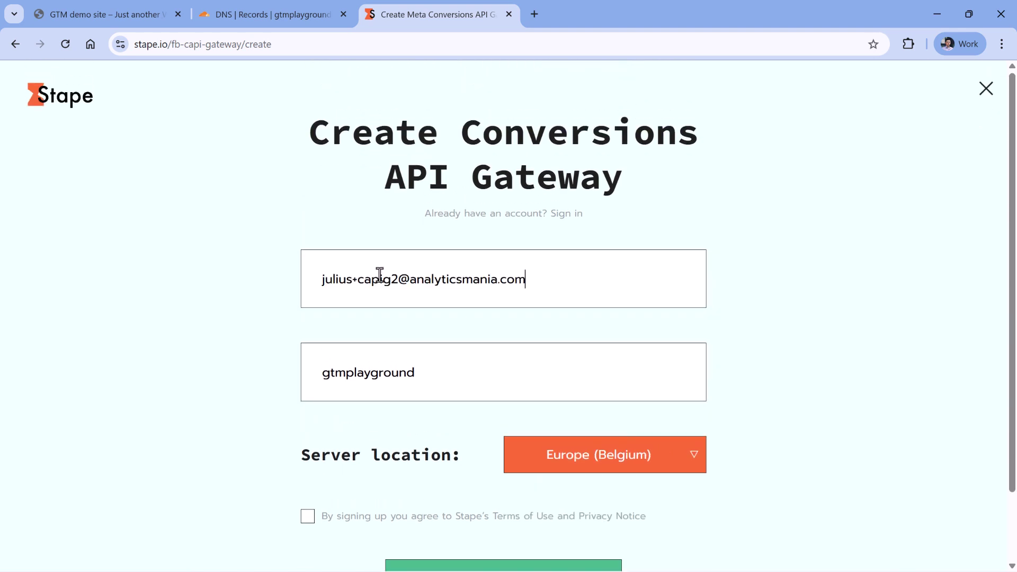
pyautogui.scroll(-1, 736, 347)
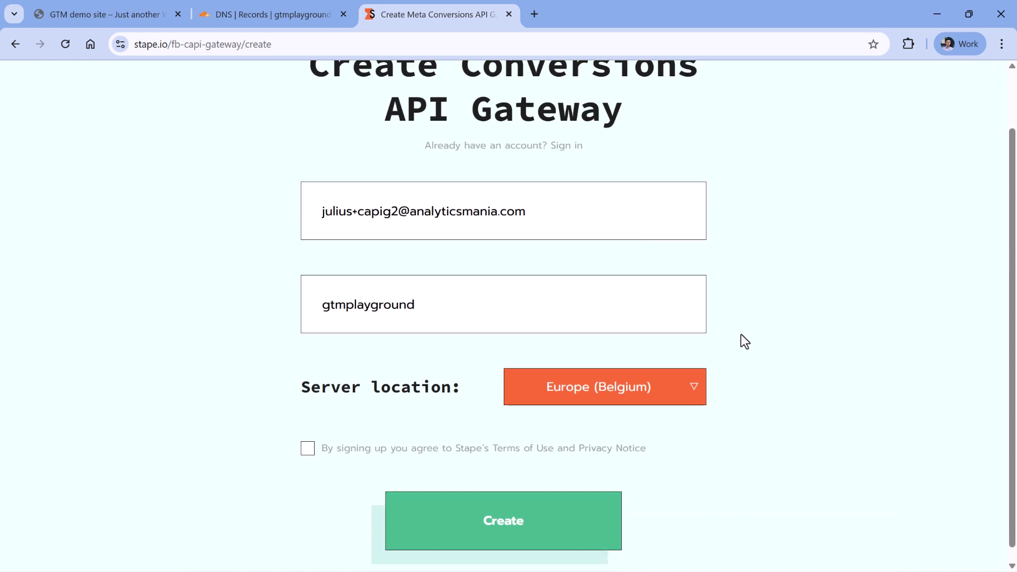
pyautogui.click(502, 525)
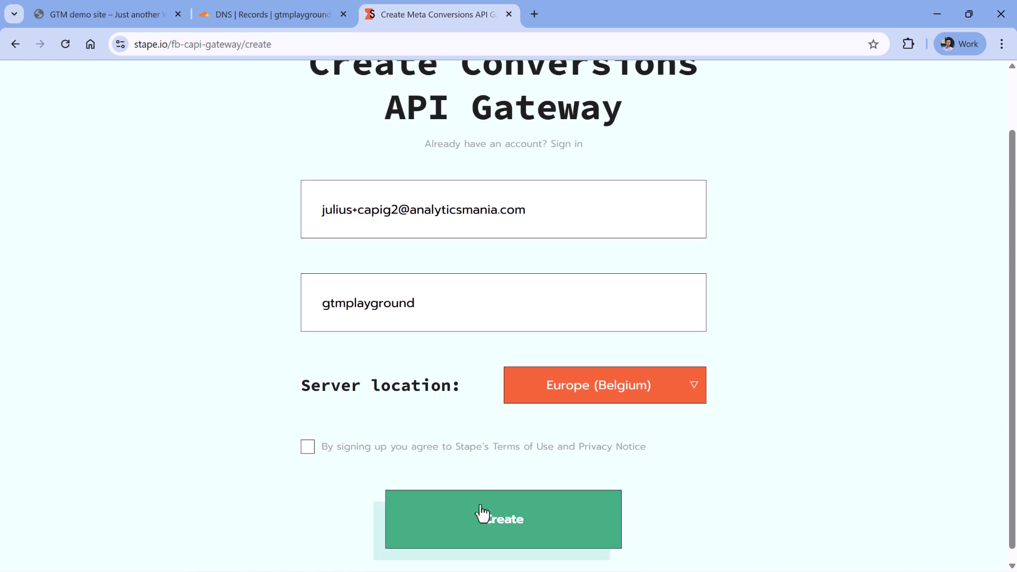
pyautogui.click(308, 447)
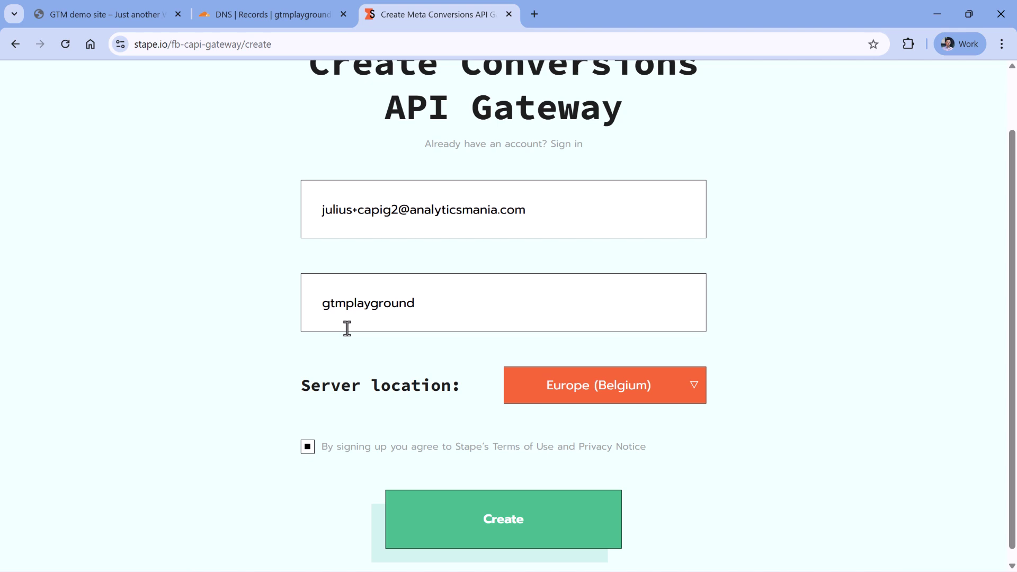
pyautogui.click(479, 503)
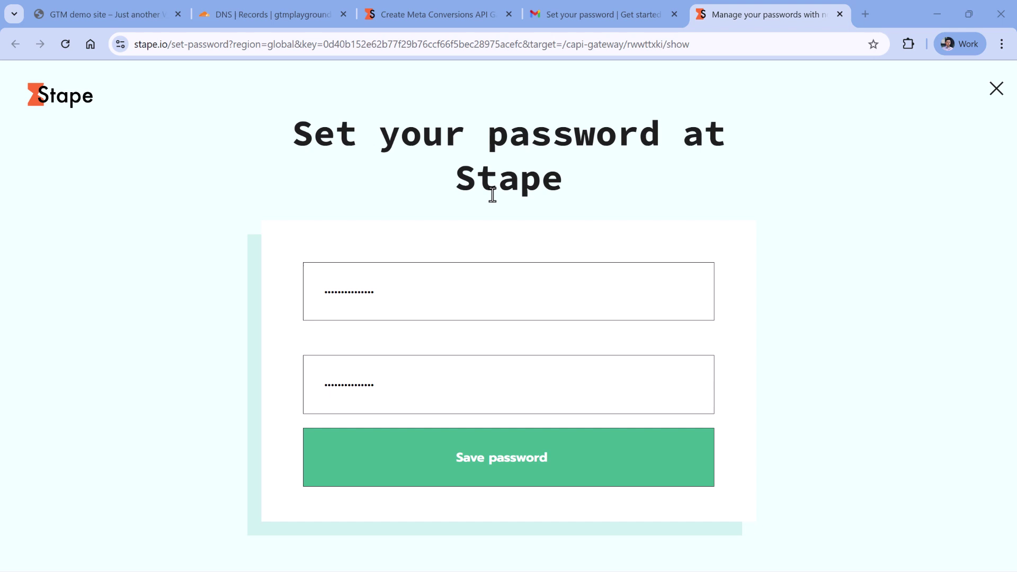
# Save the new account password and start the Pay as you go trial without adding a card.
pyautogui.click(504, 471)
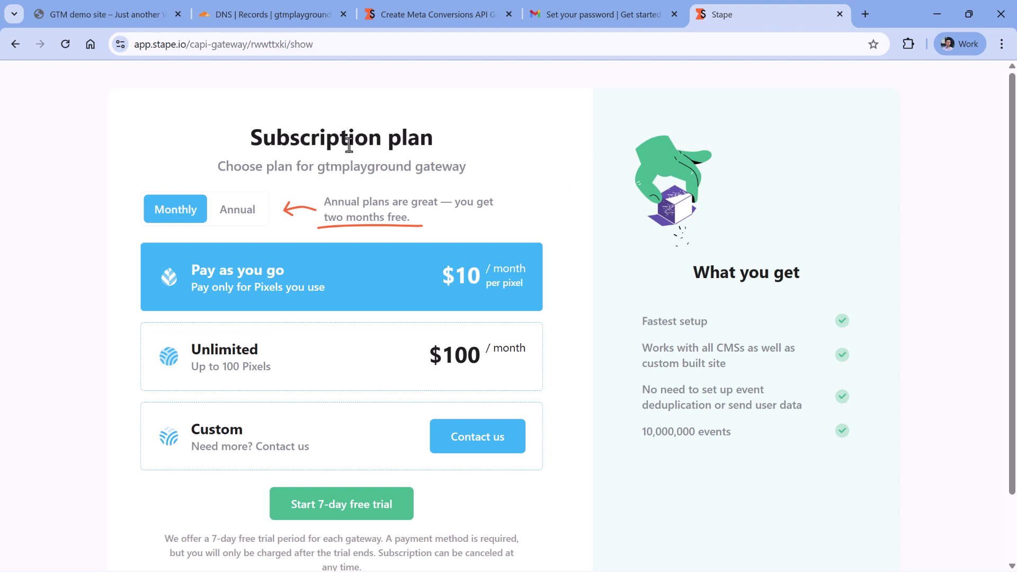
pyautogui.scroll(-2, 598, 163)
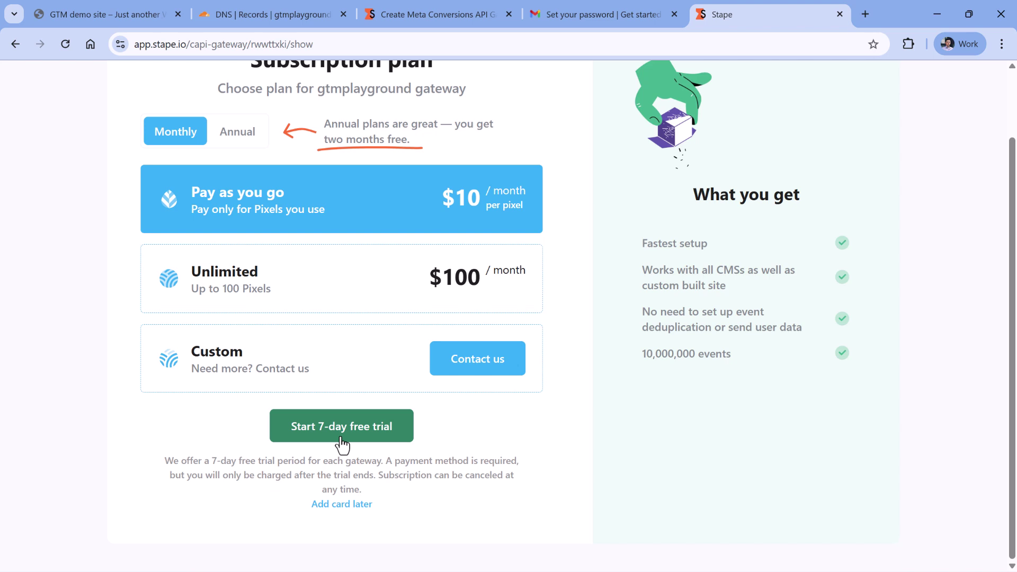
pyautogui.scroll(1, 419, 350)
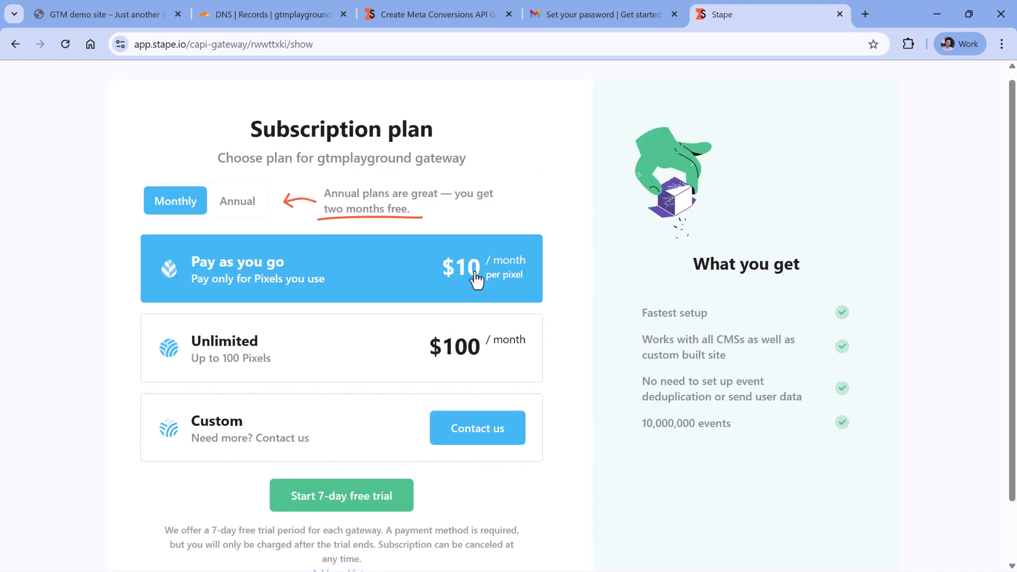
pyautogui.scroll(-1, 472, 237)
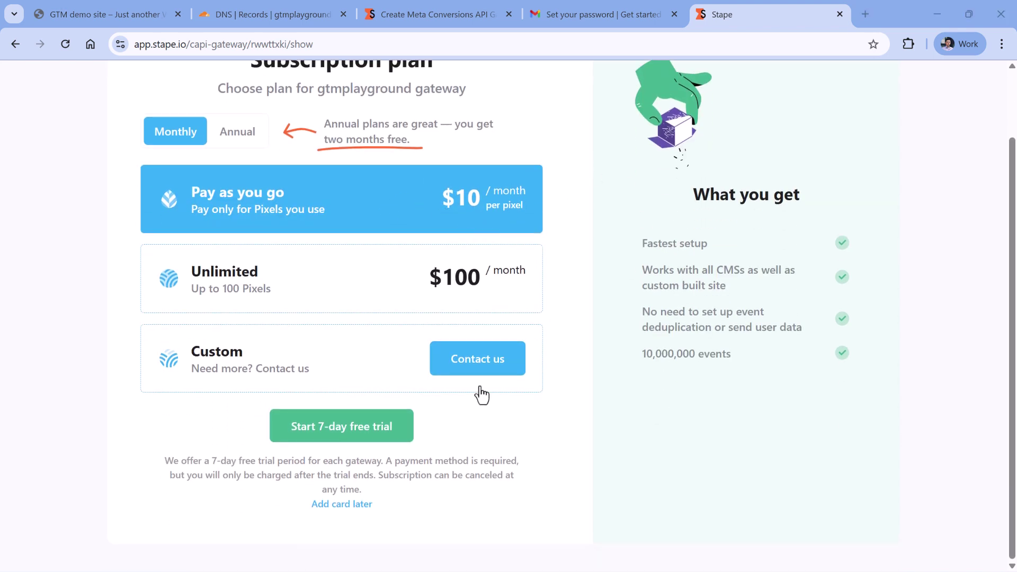
pyautogui.click(342, 507)
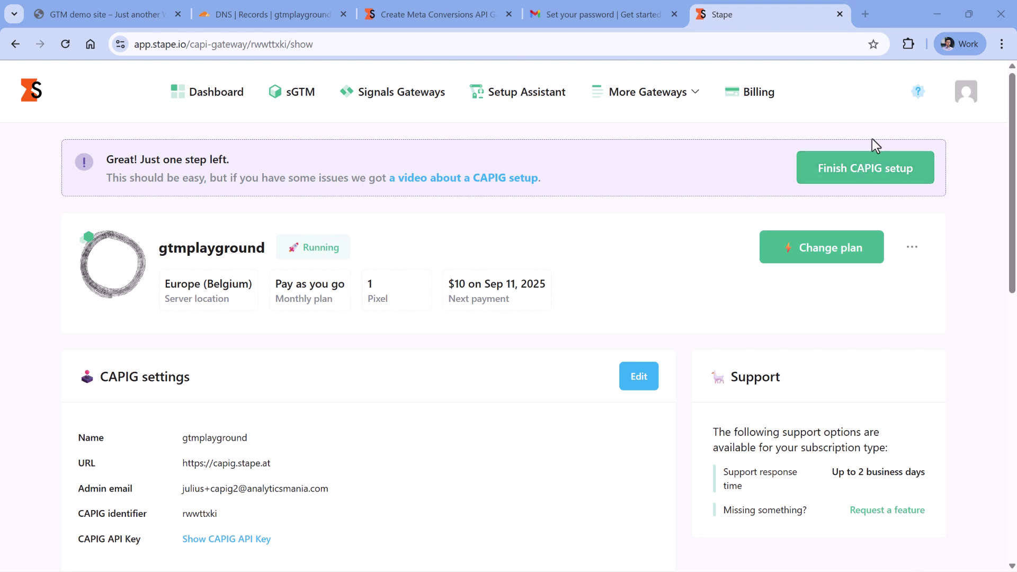
# Continue to the gateway account setup and review the gateway details in Stape.
pyautogui.click(867, 179)
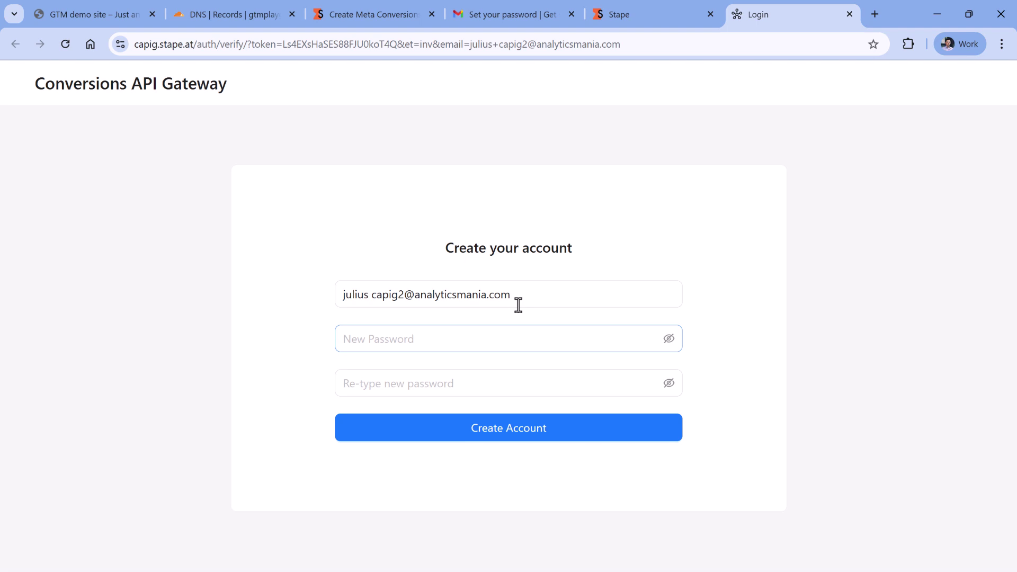
pyautogui.click(505, 338)
pyautogui.click(654, 19)
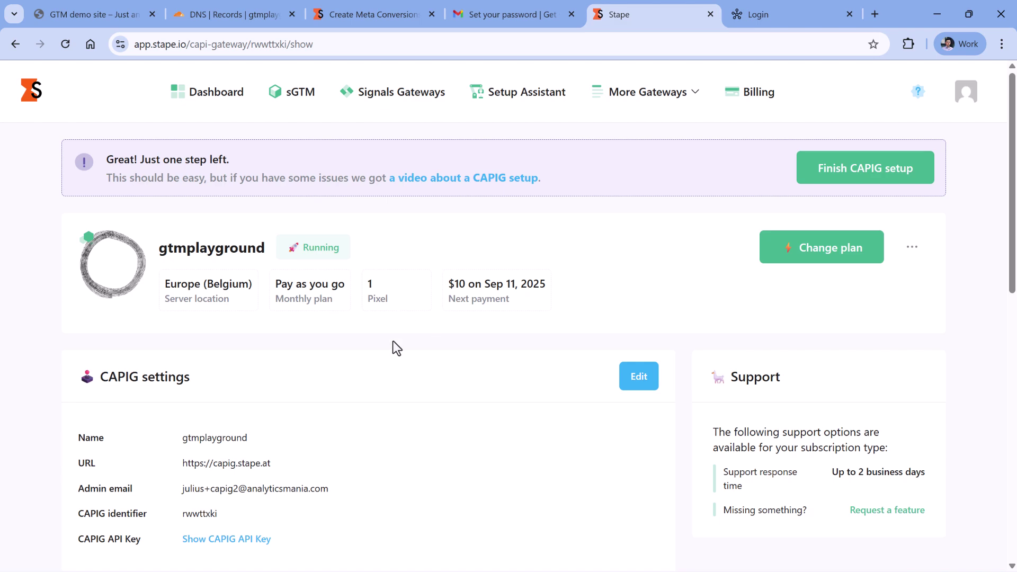
pyautogui.scroll(-3, 396, 348)
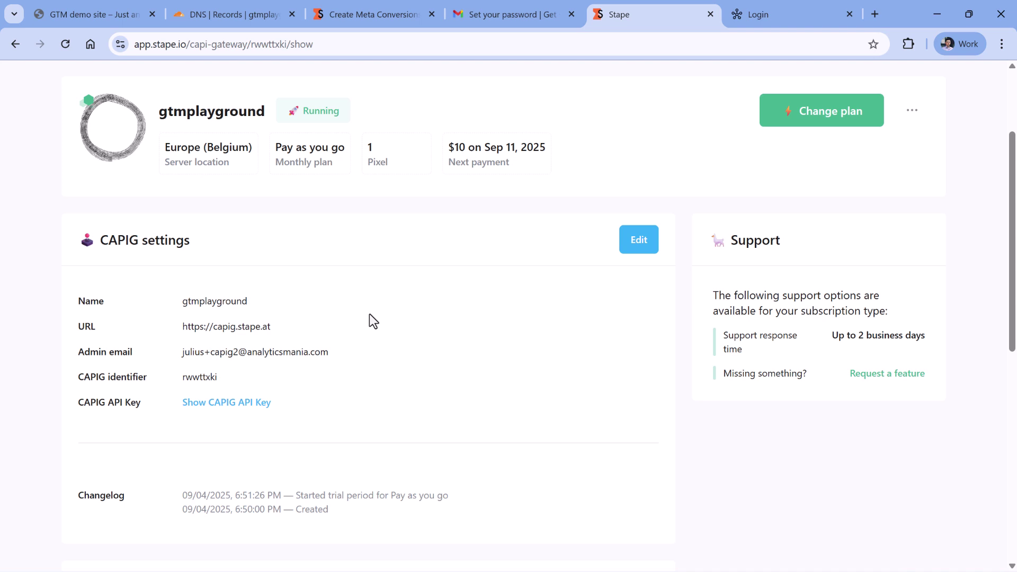
pyautogui.scroll(3, 371, 320)
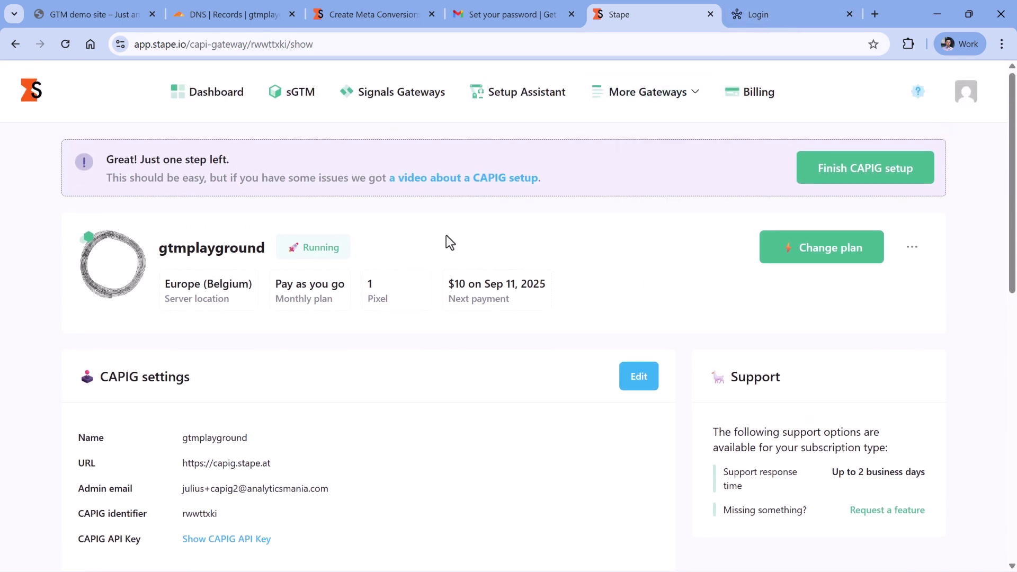
pyautogui.click(790, 15)
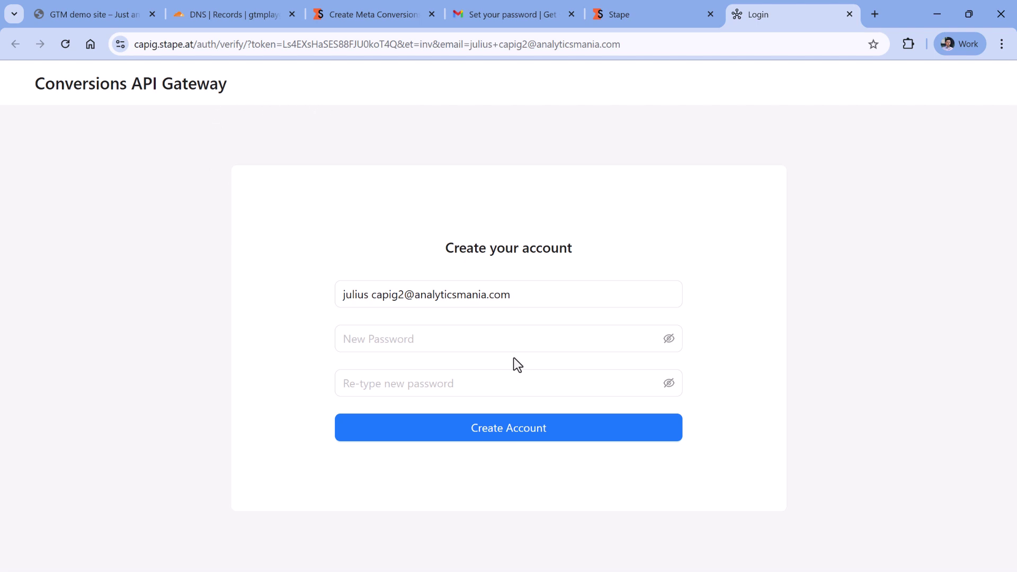
# Paste the same password into both fields and replace the e-mail's stray space with a plus sign.
pyautogui.click(496, 341)
pyautogui.click(503, 391)
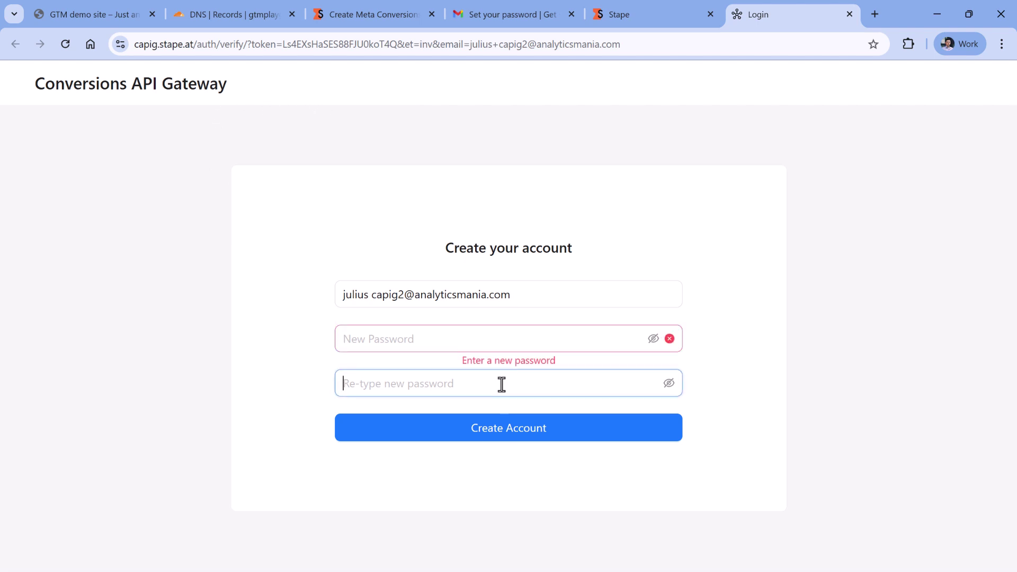
pyautogui.click(495, 346)
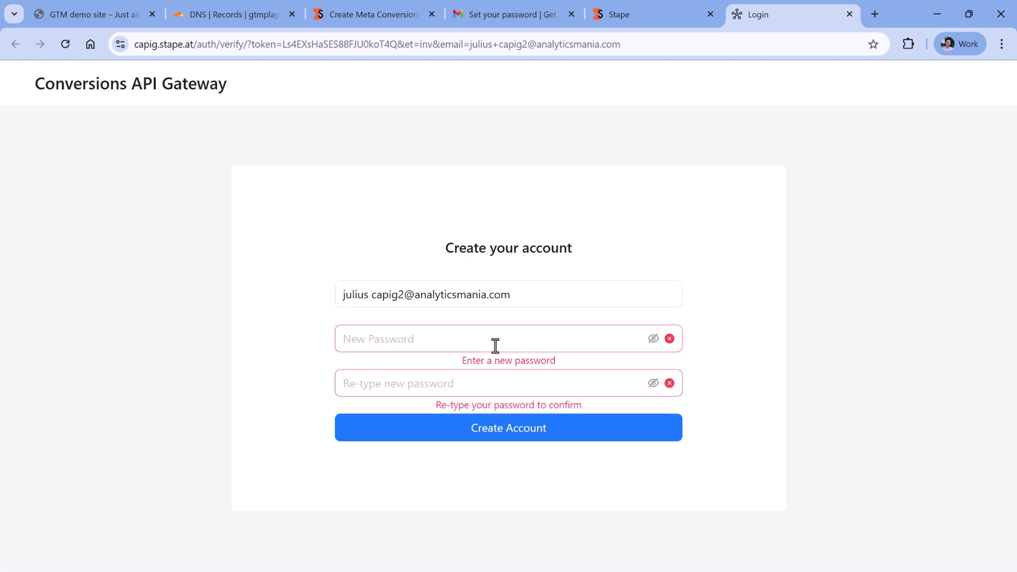
pyautogui.hotkey('ctrl', 'v')
pyautogui.click(517, 393)
pyautogui.hotkey('ctrl', 'v')
pyautogui.click(372, 295)
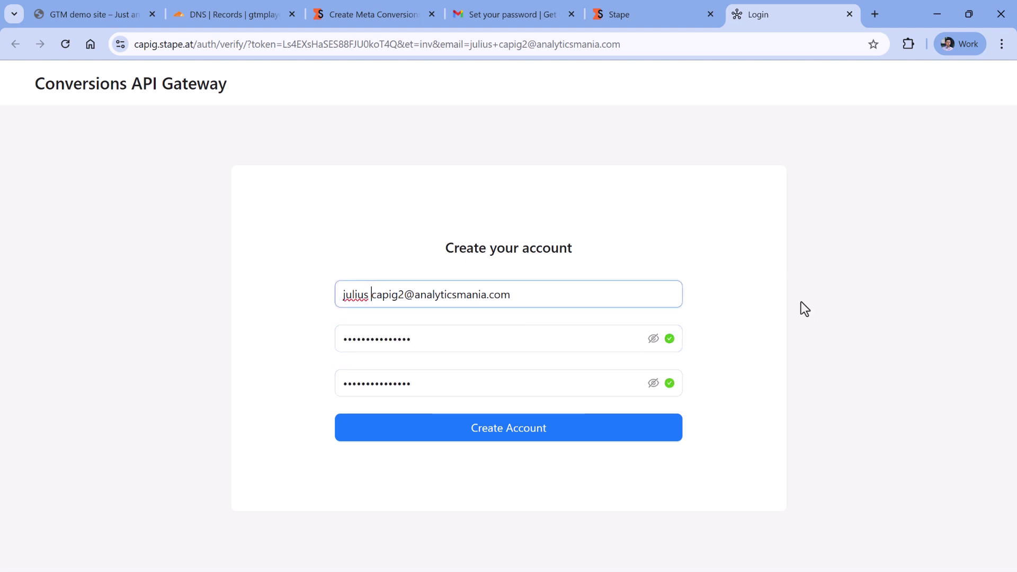
pyautogui.press('BackSpace')
pyautogui.write('+')
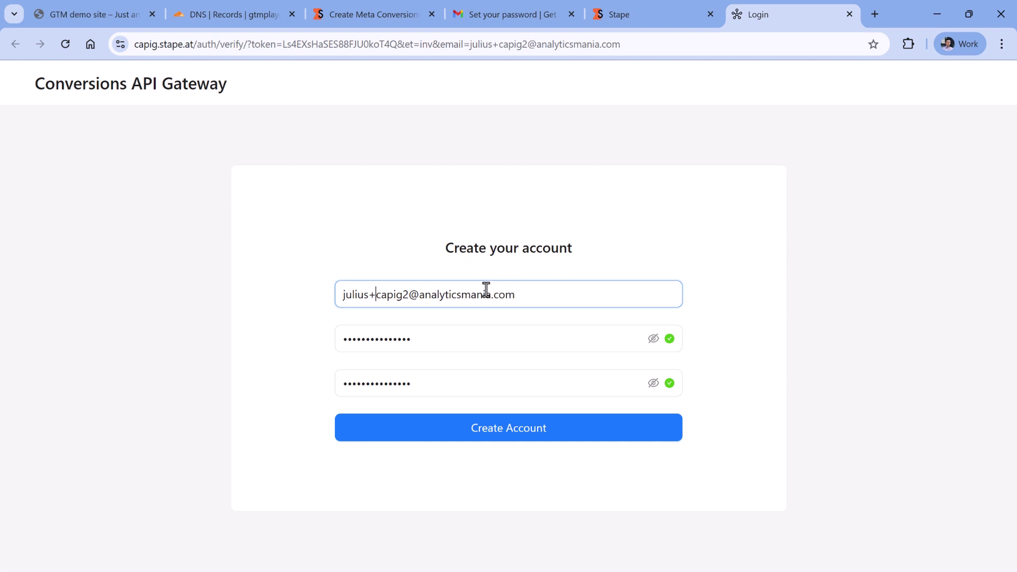
pyautogui.click(505, 484)
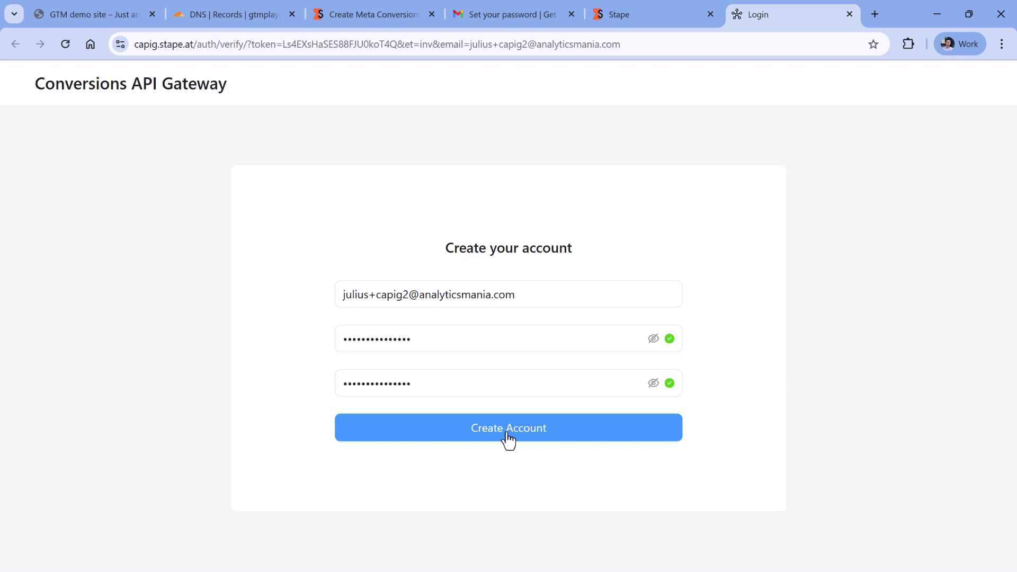
# Create the account, glance at the GTM demo site, and open Add data source on the Overview.
pyautogui.click(508, 439)
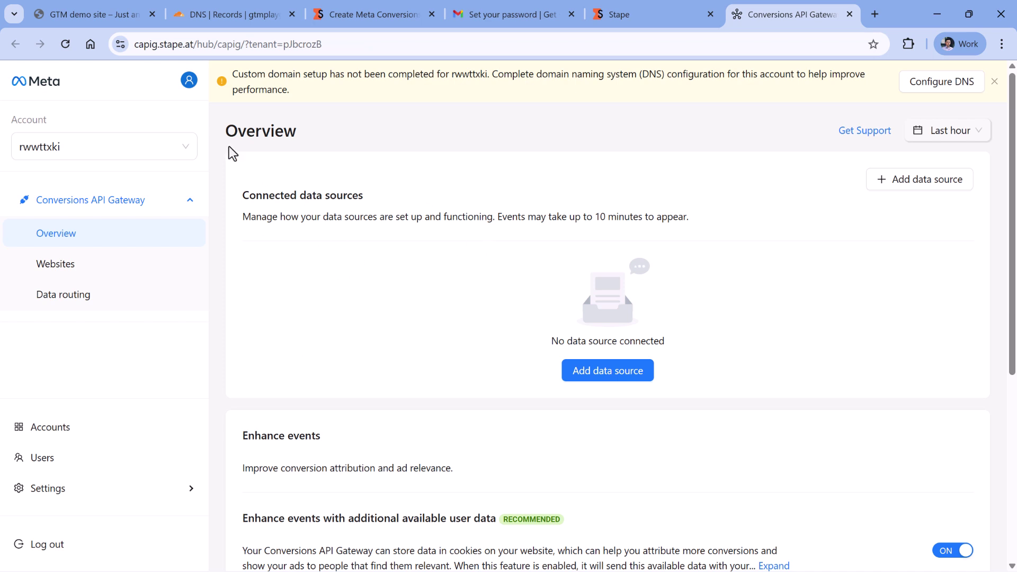
pyautogui.click(69, 13)
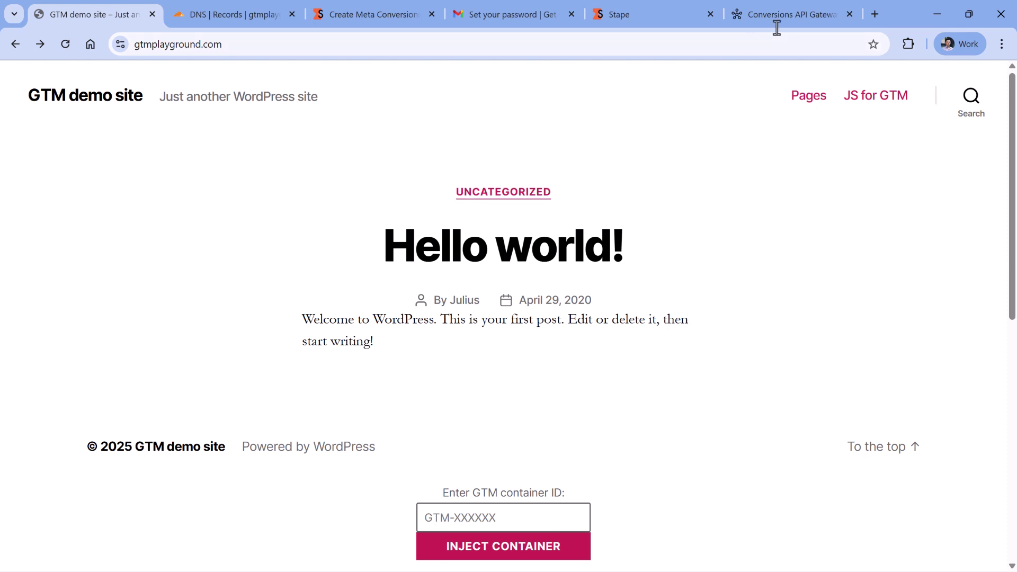
pyautogui.click(796, 18)
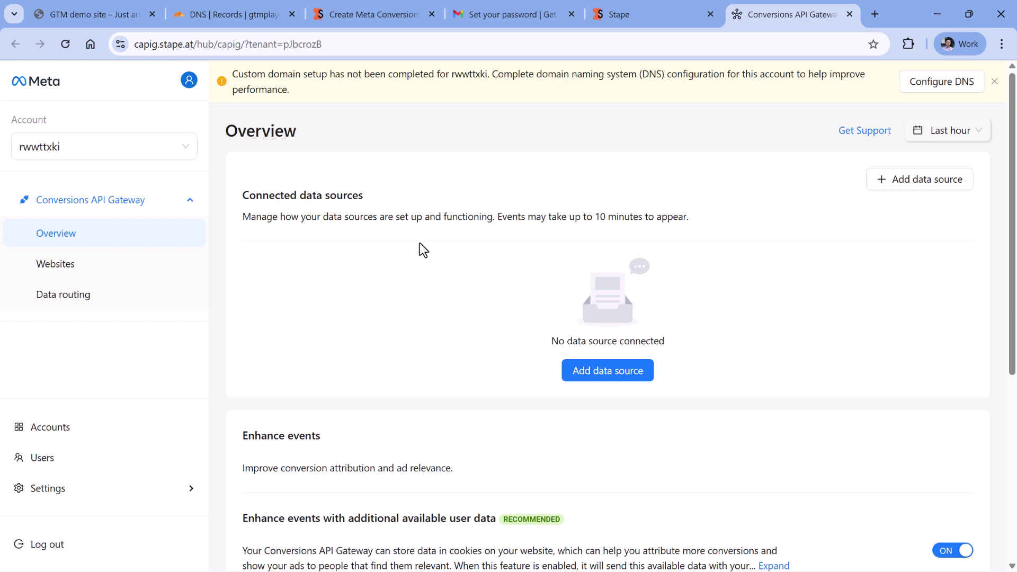
pyautogui.click(87, 15)
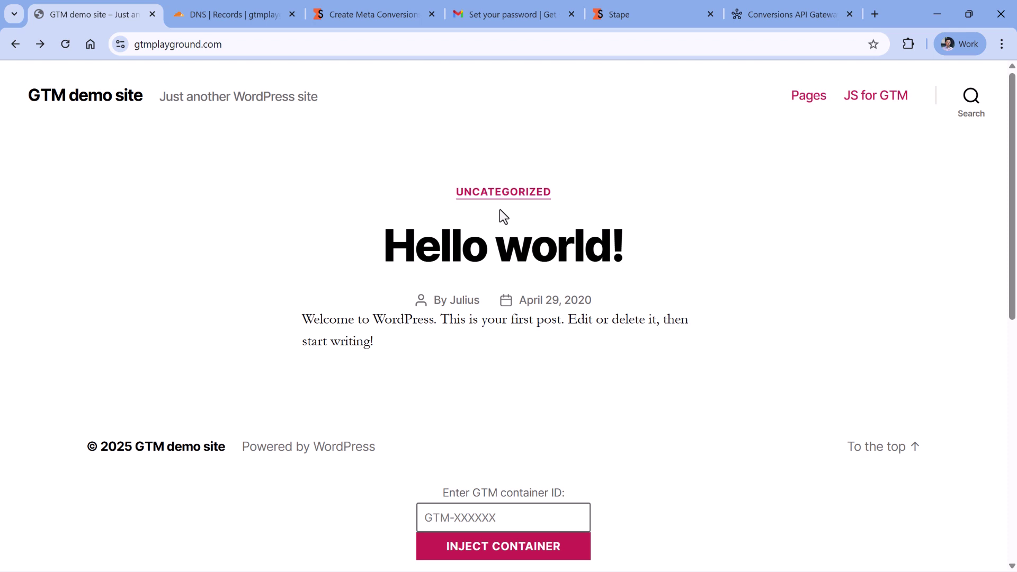
pyautogui.hotkey('ctrl', 'shift', 'Tab')
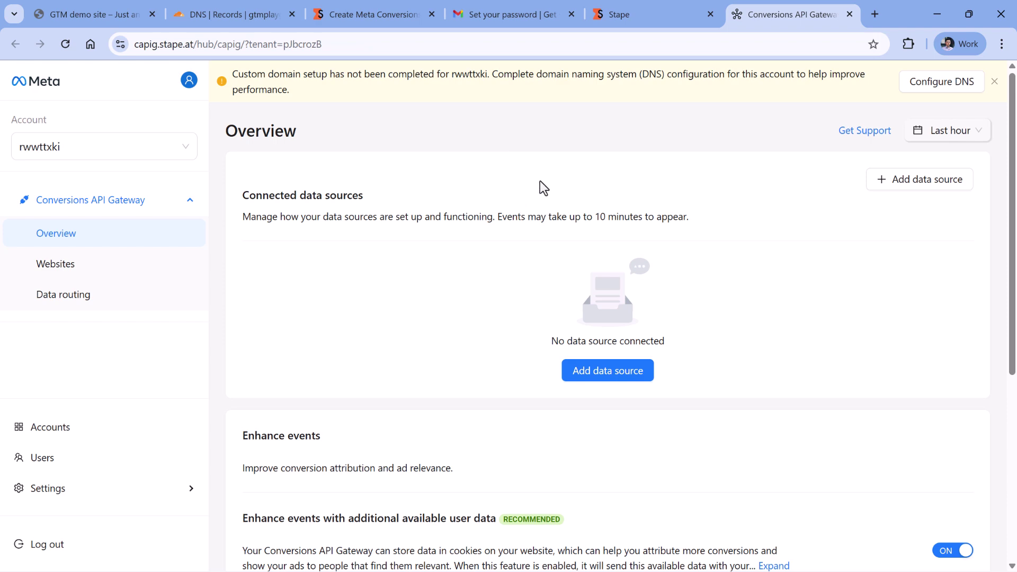
pyautogui.click(609, 378)
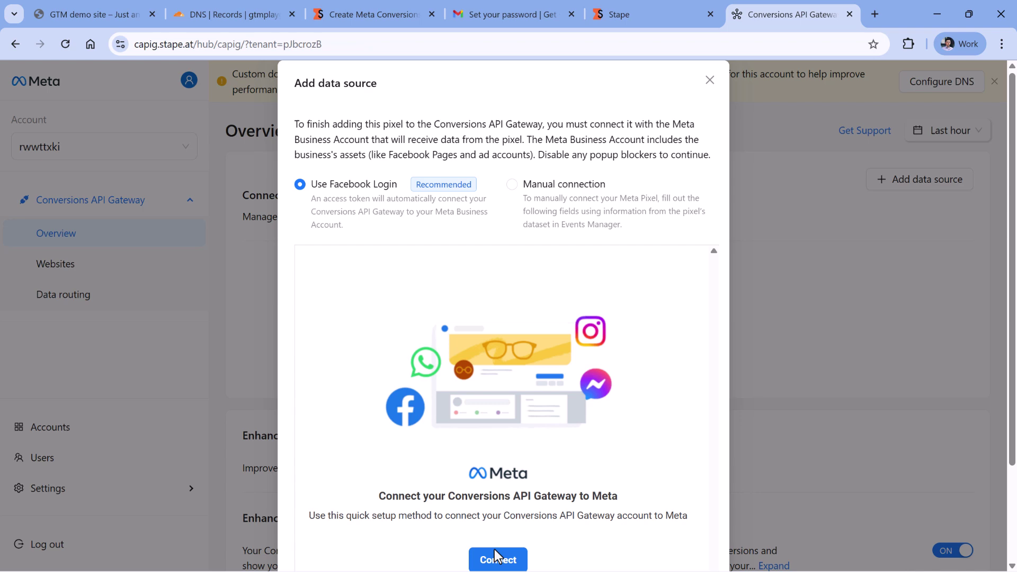
# Connect to Meta via Facebook, choosing the Analytics Mania business and the GTM Playground.com dataset.
pyautogui.click(498, 559)
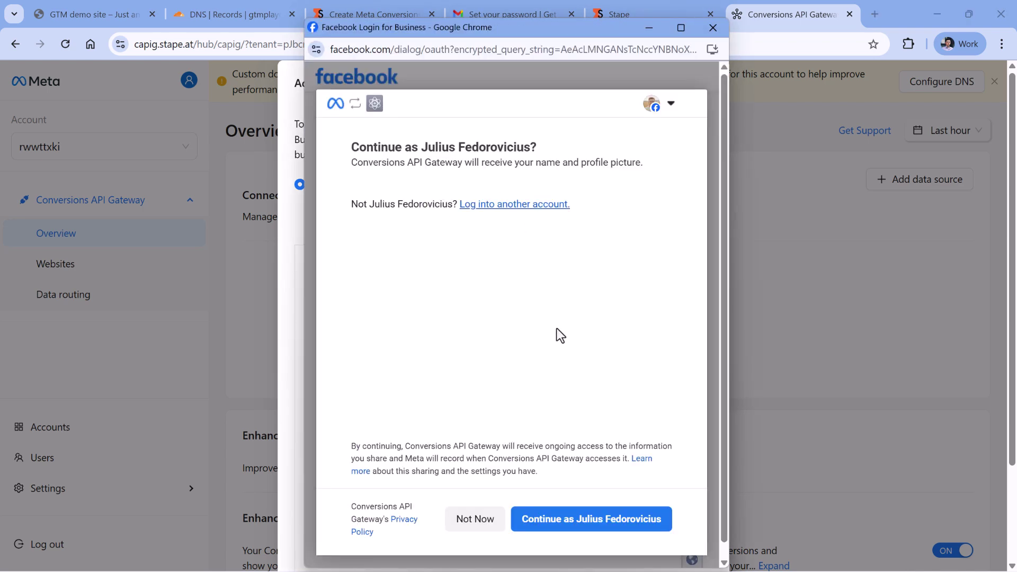
pyautogui.click(586, 534)
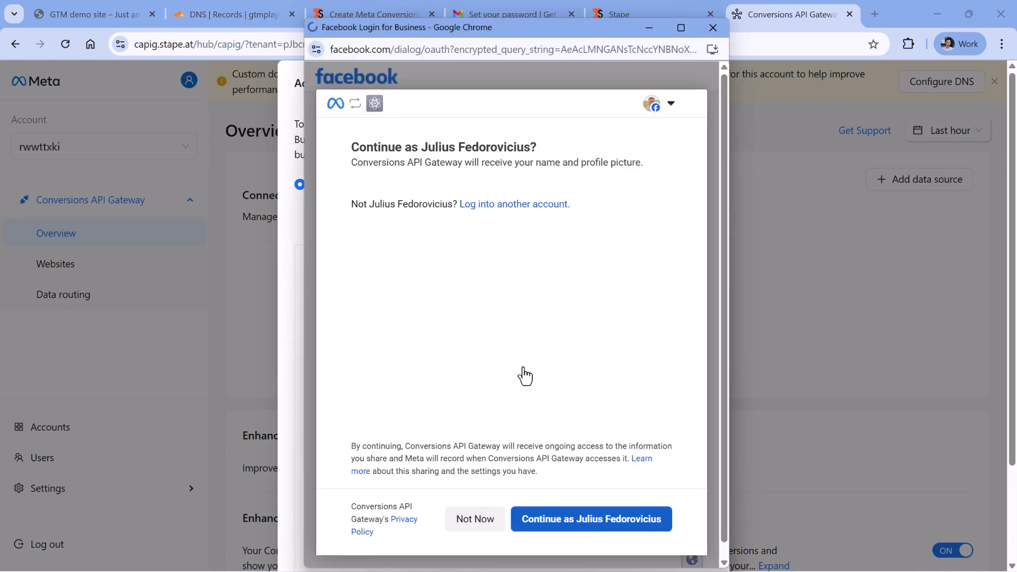
pyautogui.click(312, 377)
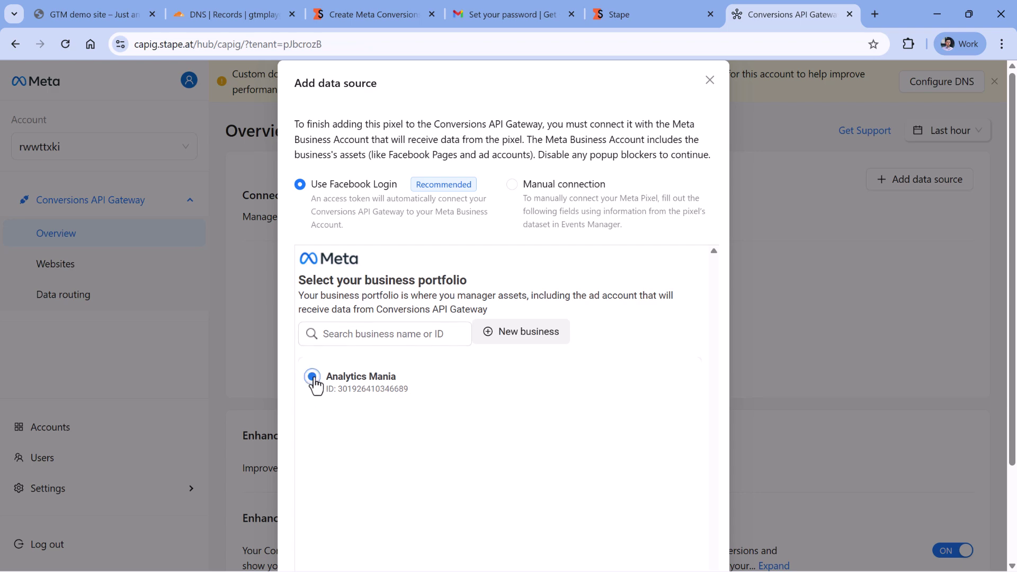
pyautogui.scroll(-1, 455, 292)
pyautogui.scroll(-1, 530, 403)
pyautogui.click(661, 509)
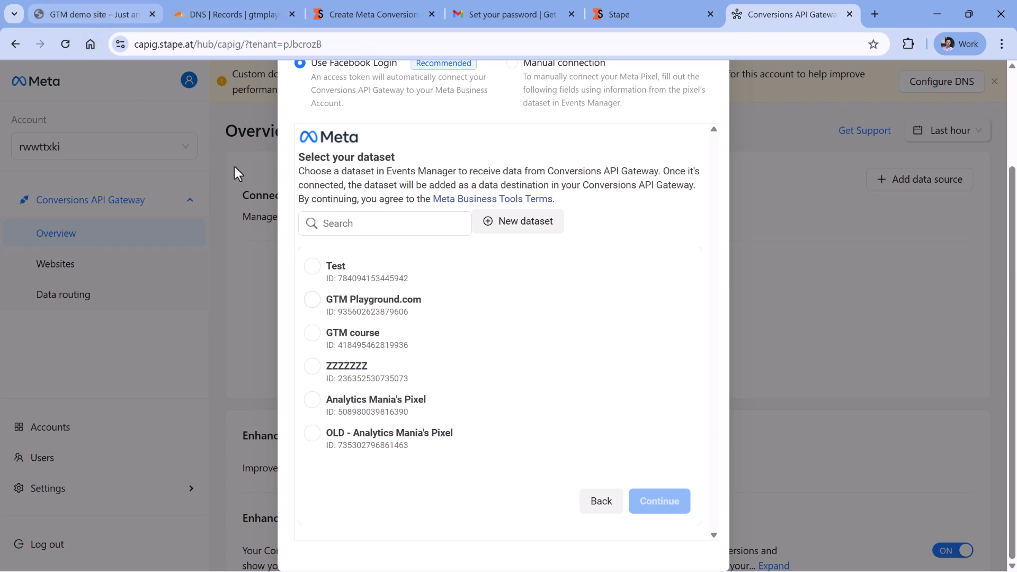
pyautogui.click(312, 301)
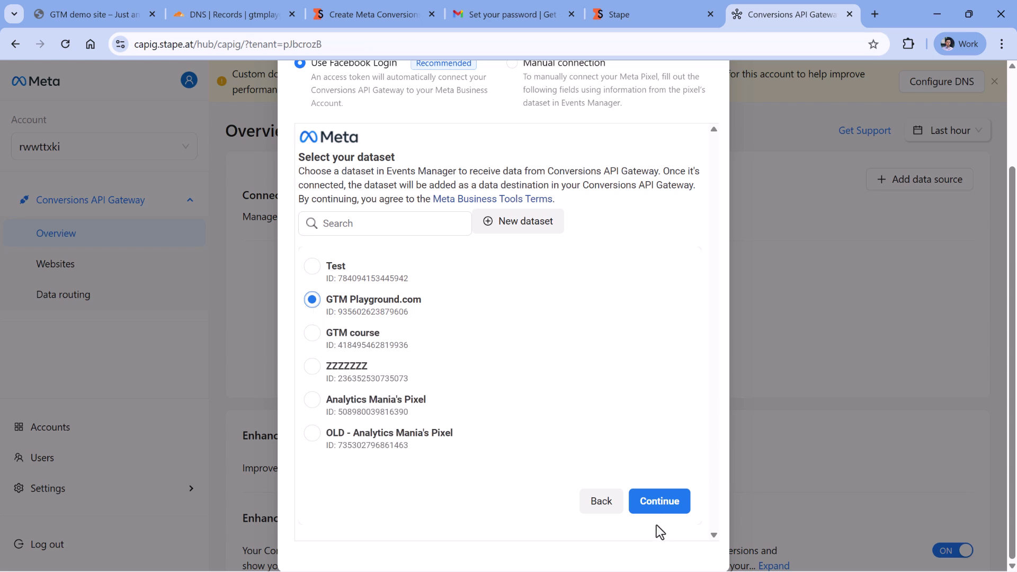
pyautogui.click(660, 506)
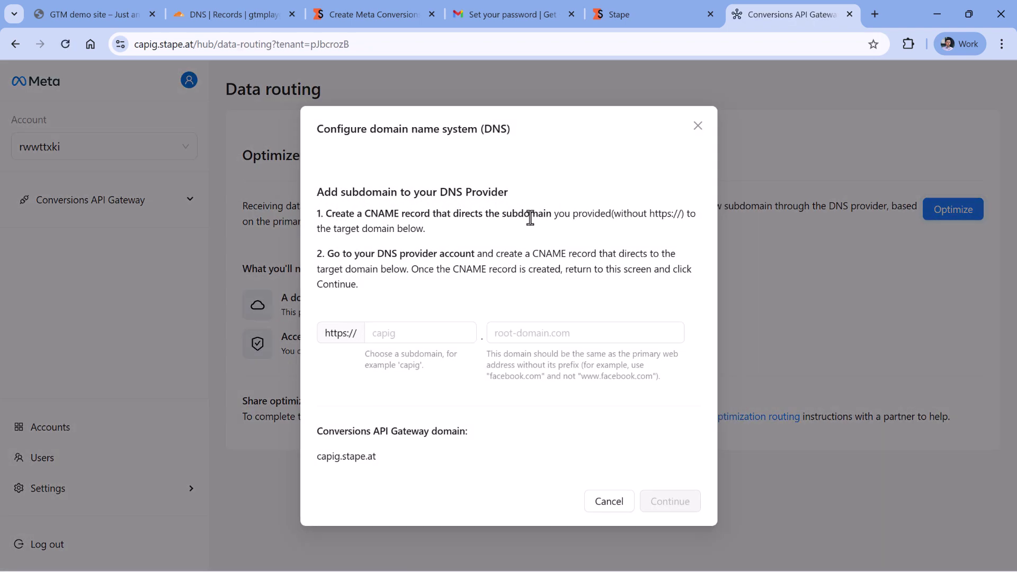
# Enter gtmplayground.com as the root domain and cpg as the subdomain, giving cpg.gtmplayground.com.
pyautogui.click(410, 335)
pyautogui.click(522, 336)
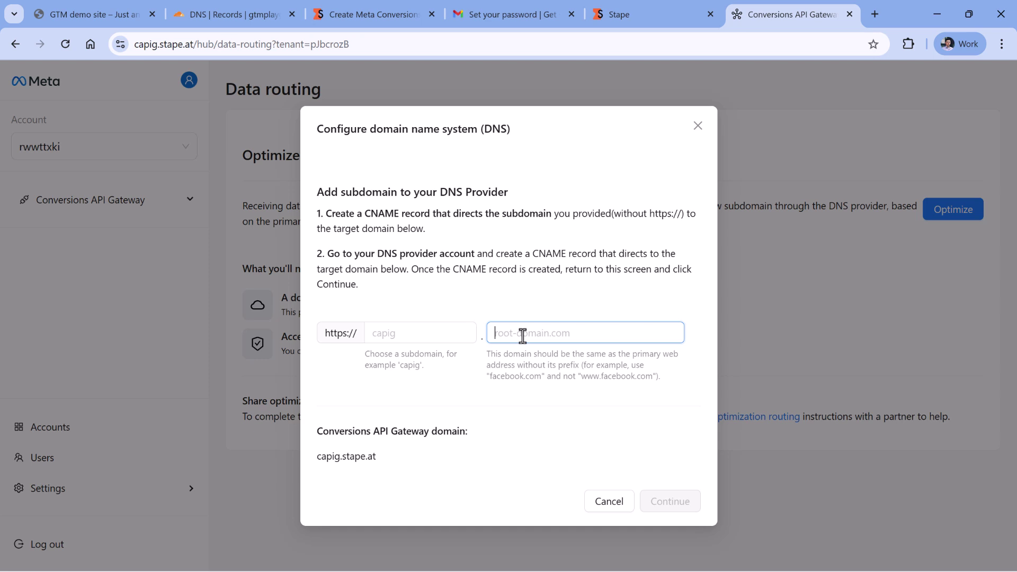
pyautogui.write('gtmplayground.com')
pyautogui.click(411, 333)
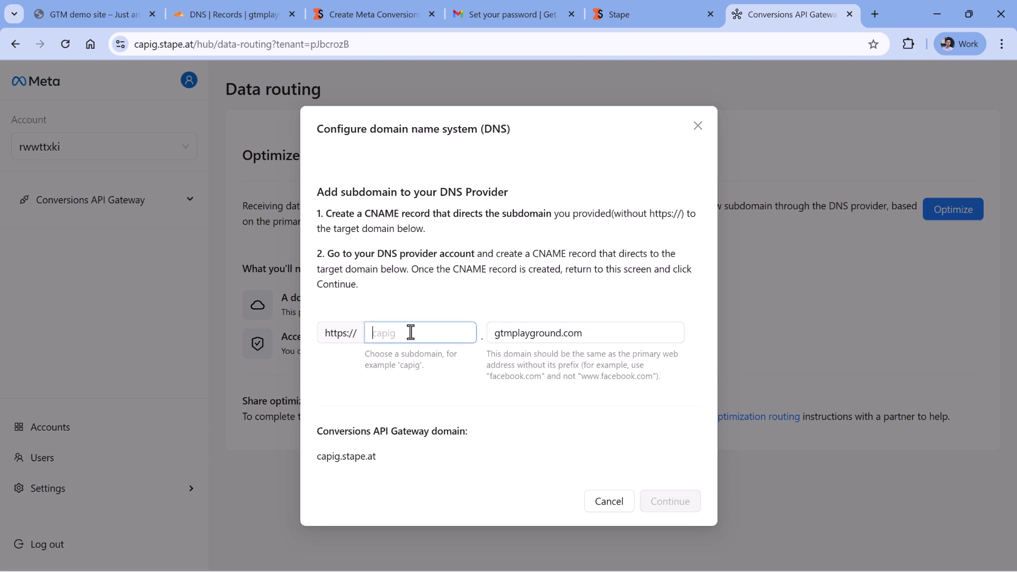
pyautogui.write('cpg')
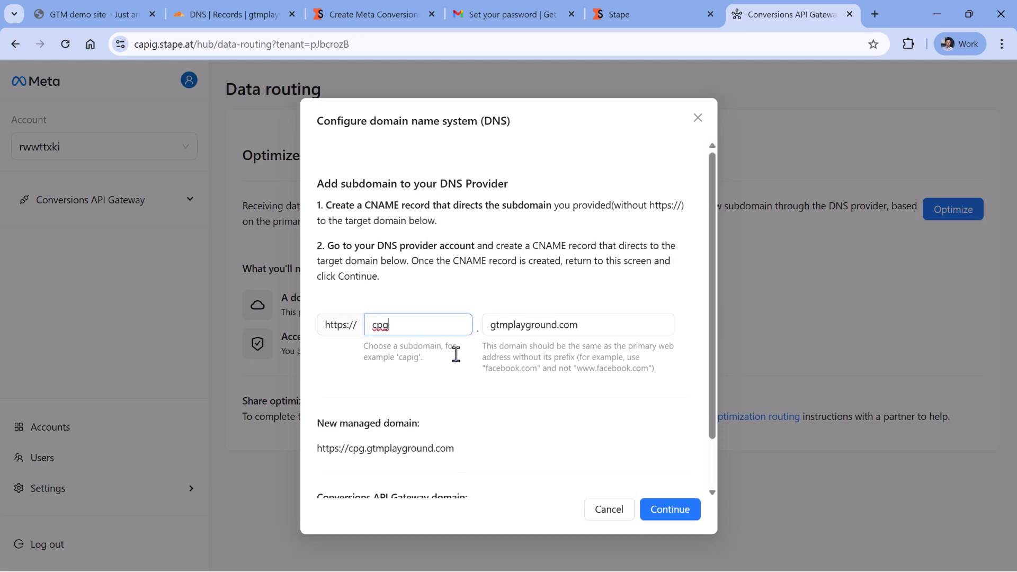
pyautogui.scroll(-1, 582, 403)
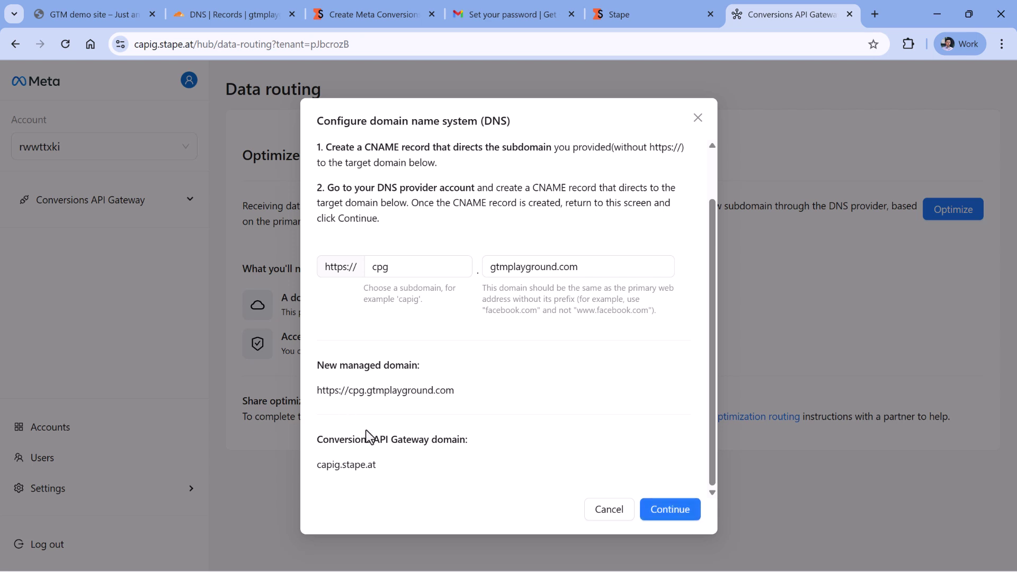
pyautogui.click(407, 265)
pyautogui.doubleClick(470, 202)
# Start a new CNAME record in Cloudflare named cpg.
pyautogui.click(235, 17)
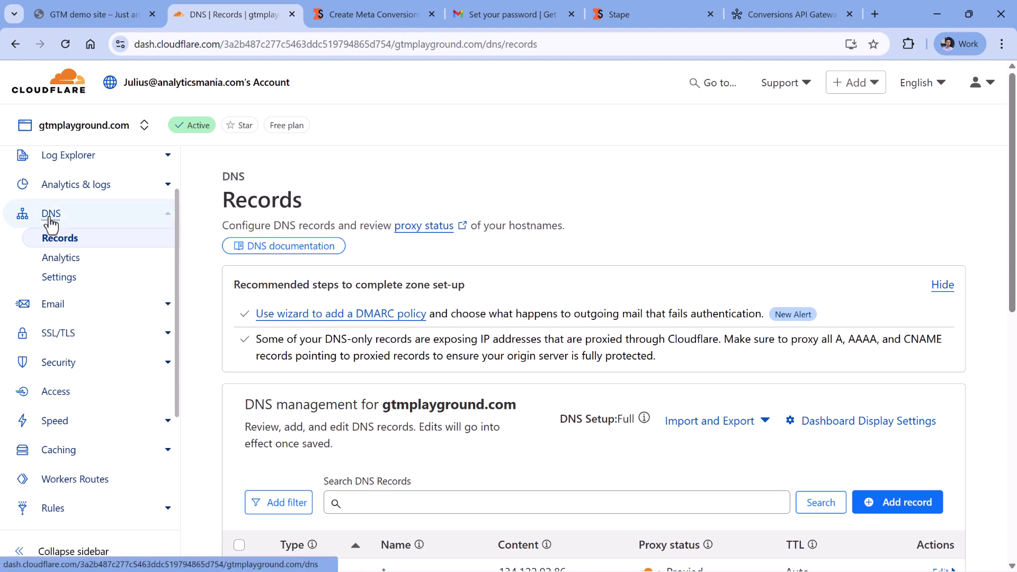
pyautogui.click(906, 502)
pyautogui.scroll(-3, 636, 344)
pyautogui.click(294, 468)
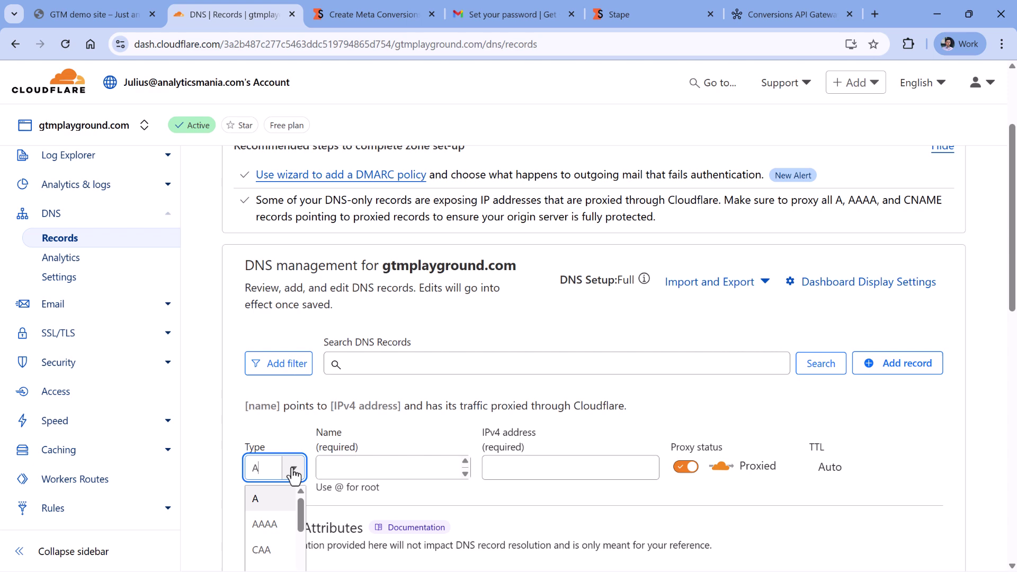
pyautogui.press('Down')
pyautogui.press('Down')
pyautogui.press('Down')
pyautogui.press('Down')
pyautogui.press('Return')
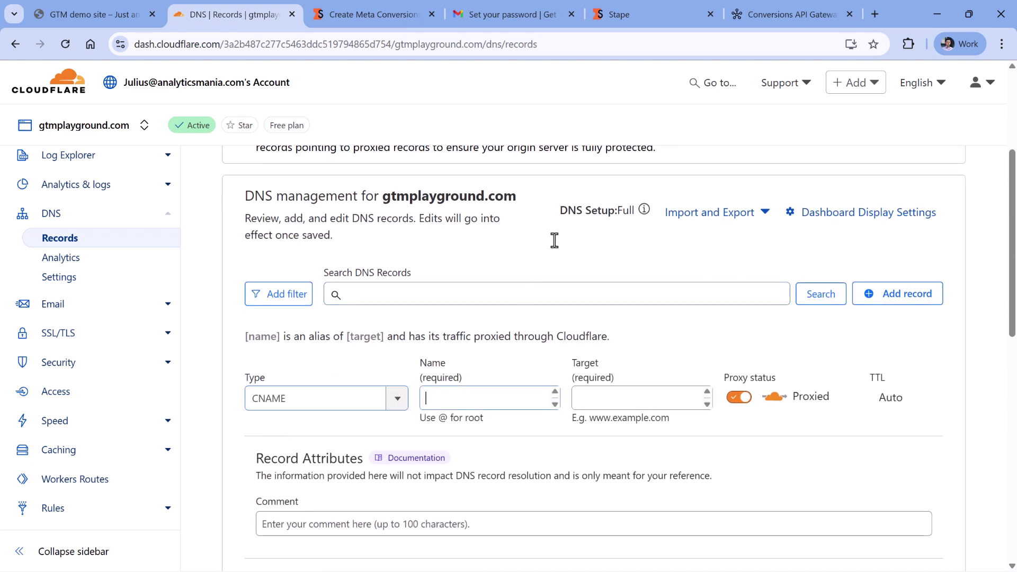
pyautogui.press('Tab')
pyautogui.click(772, 17)
pyautogui.click(375, 267)
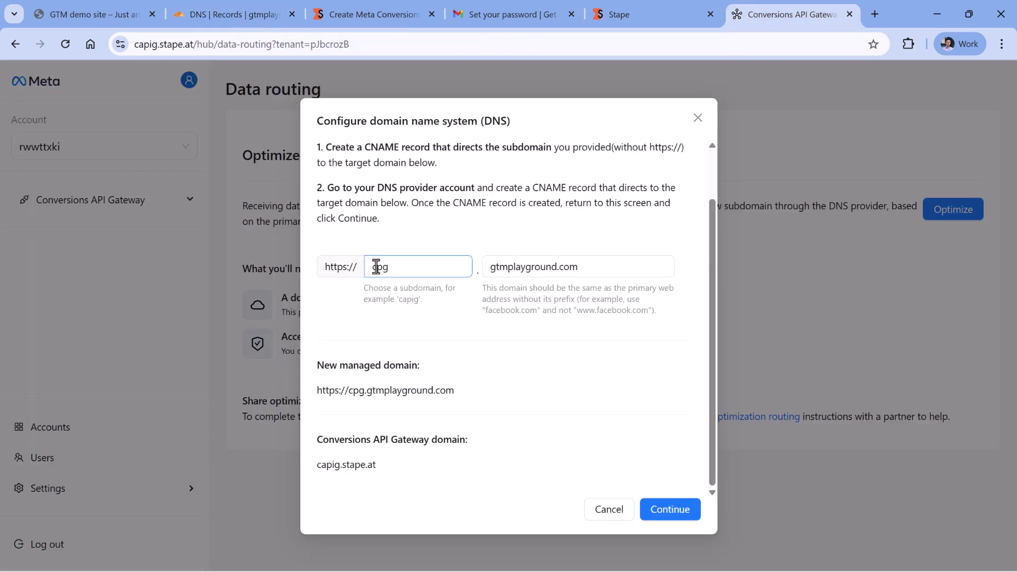
pyautogui.doubleClick(375, 266)
pyautogui.hotkey('ctrl', 'c')
pyautogui.click(228, 16)
pyautogui.hotkey('ctrl', 'v')
pyautogui.press('Tab')
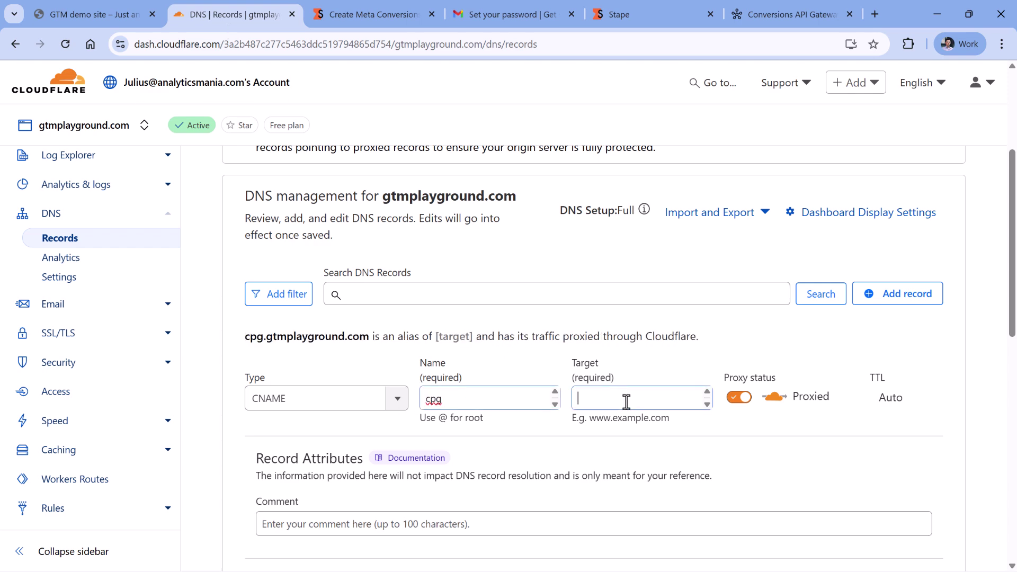
# Point the cpg record at capig.stape.at as DNS only and save it.
pyautogui.click(774, 16)
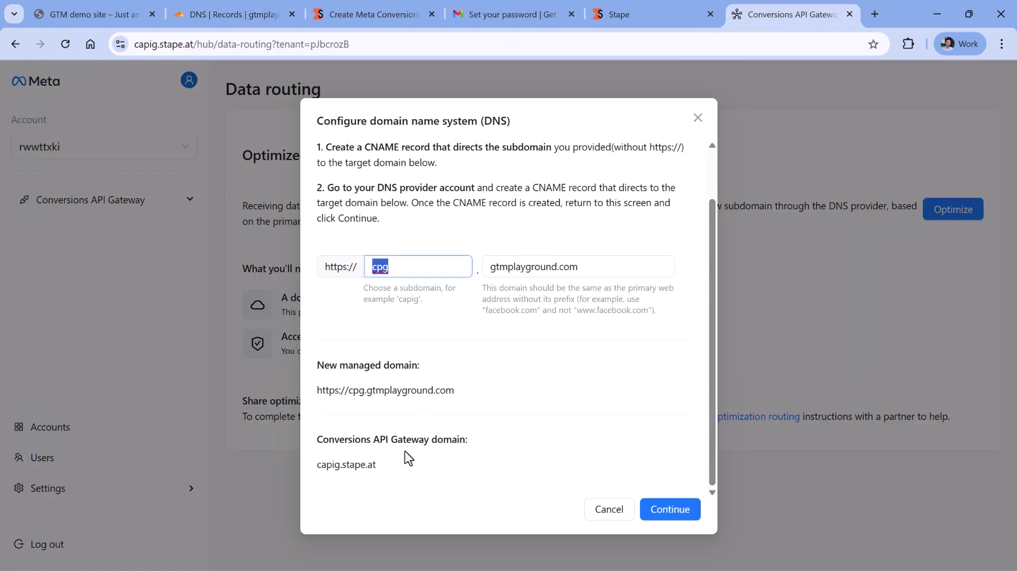
pyautogui.moveTo(378, 465); pyautogui.dragTo(316, 467)
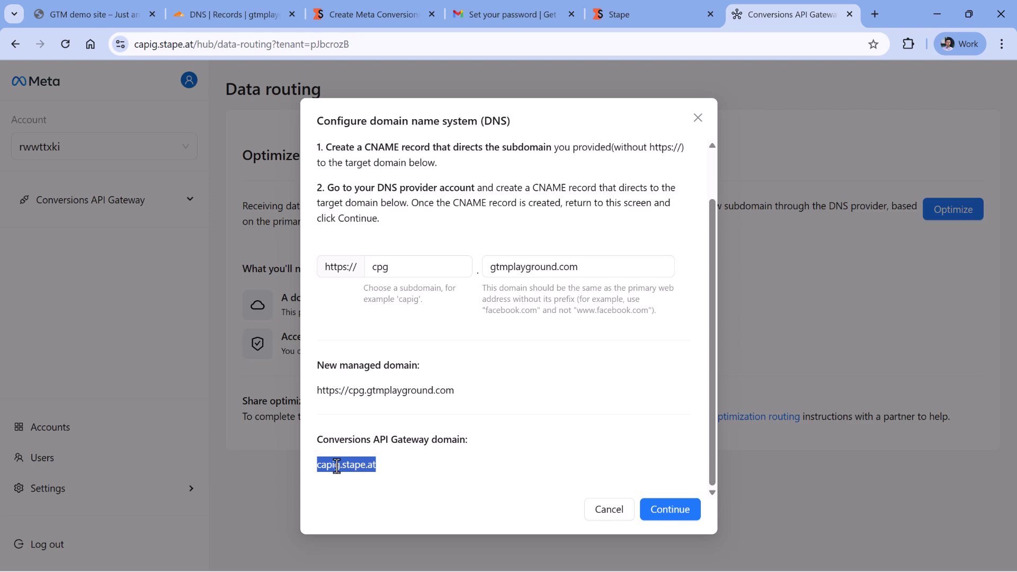
pyautogui.rightClick(336, 472)
pyautogui.click(389, 282)
pyautogui.click(228, 14)
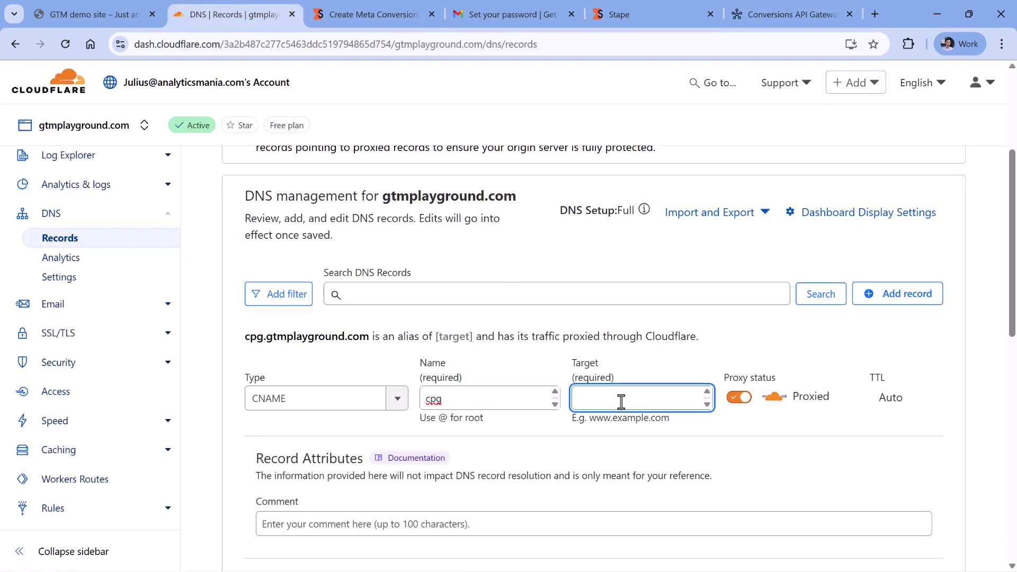
pyautogui.hotkey('ctrl', 'v')
pyautogui.click(739, 397)
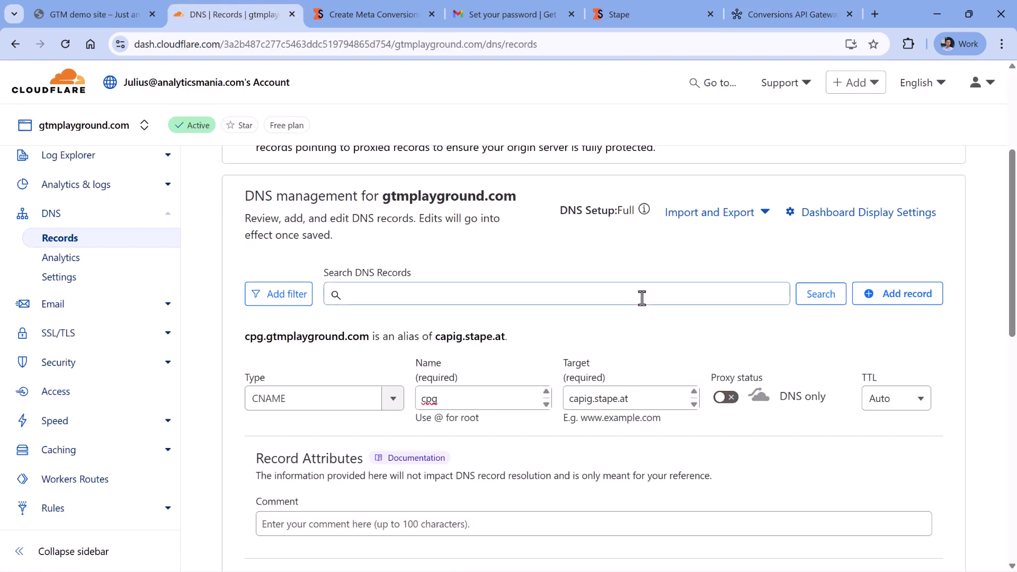
pyautogui.scroll(-2, 641, 297)
pyautogui.click(916, 517)
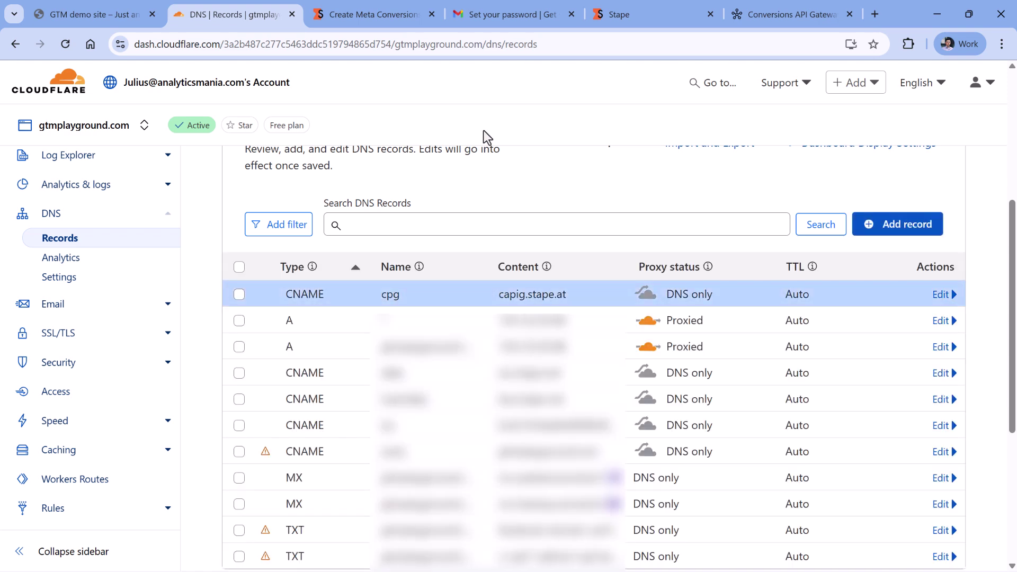
pyautogui.click(739, 19)
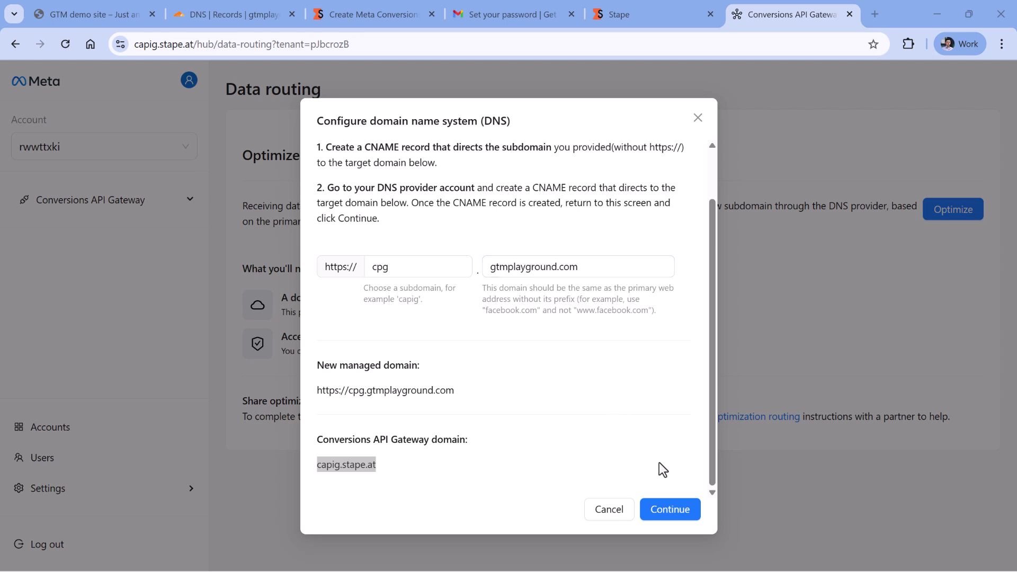
# Confirm the CNAME record in Configure DNS and open the gateway Overview from the sidebar.
pyautogui.click(672, 510)
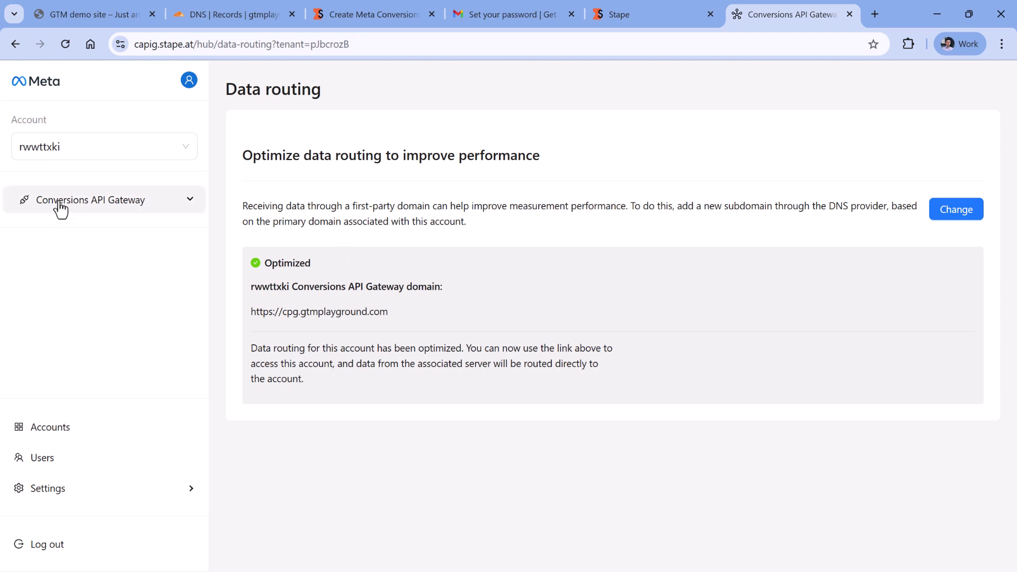
pyautogui.click(154, 208)
pyautogui.click(68, 240)
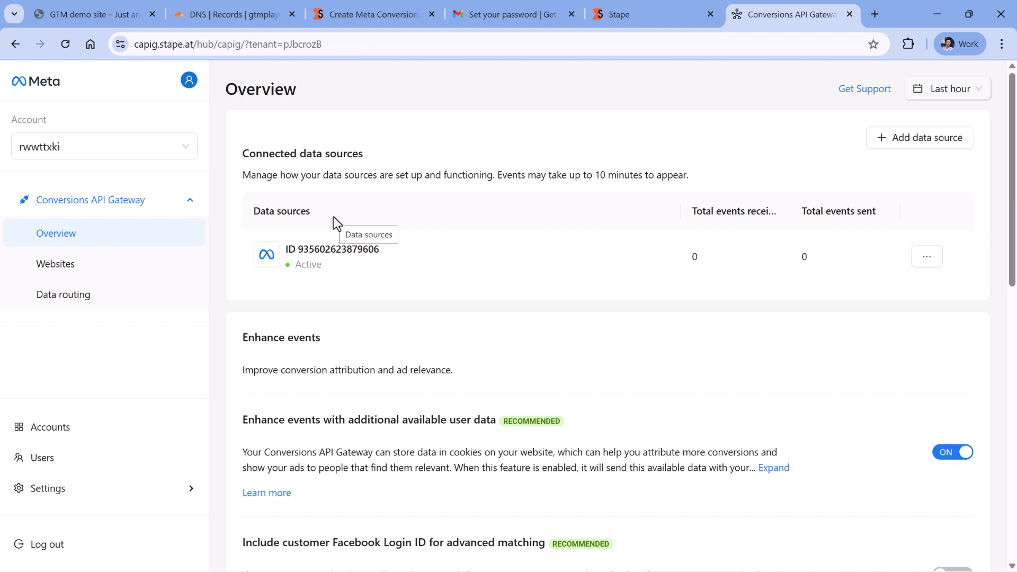
# Reload the demo site with DevTools open and inspect the facebook-filtered tr PageView request.
pyautogui.click(91, 15)
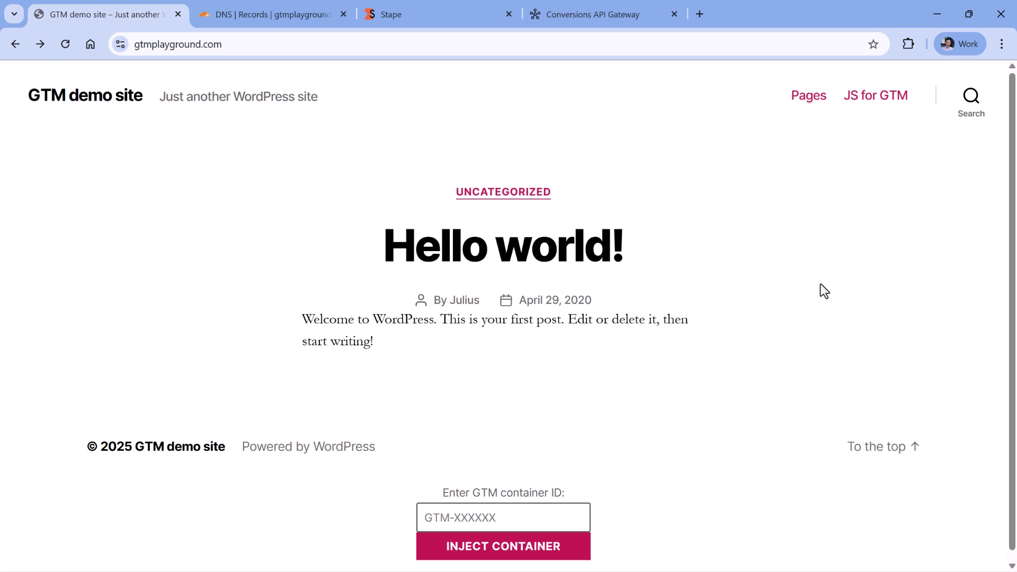
pyautogui.press('F12')
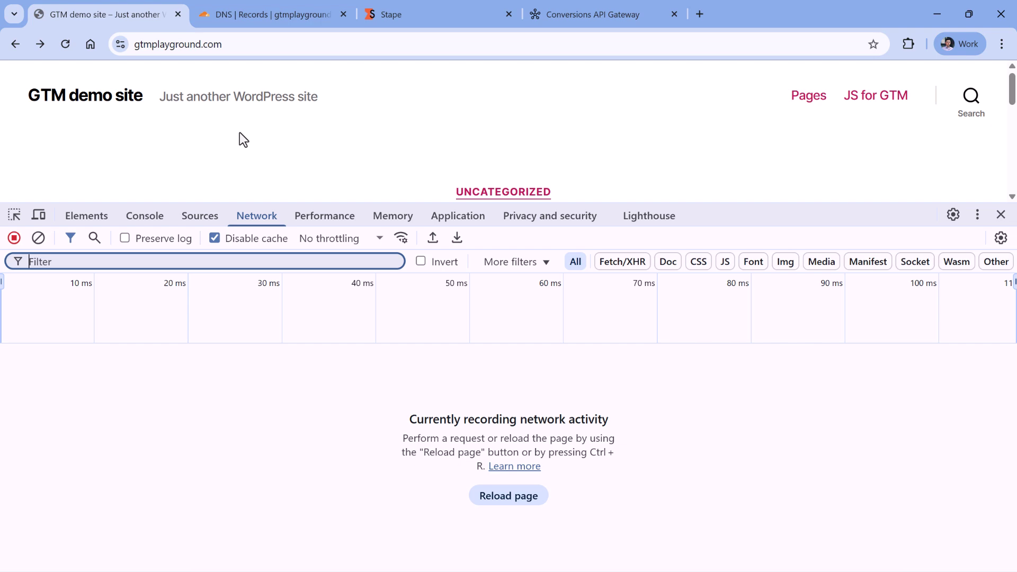
pyautogui.click(66, 46)
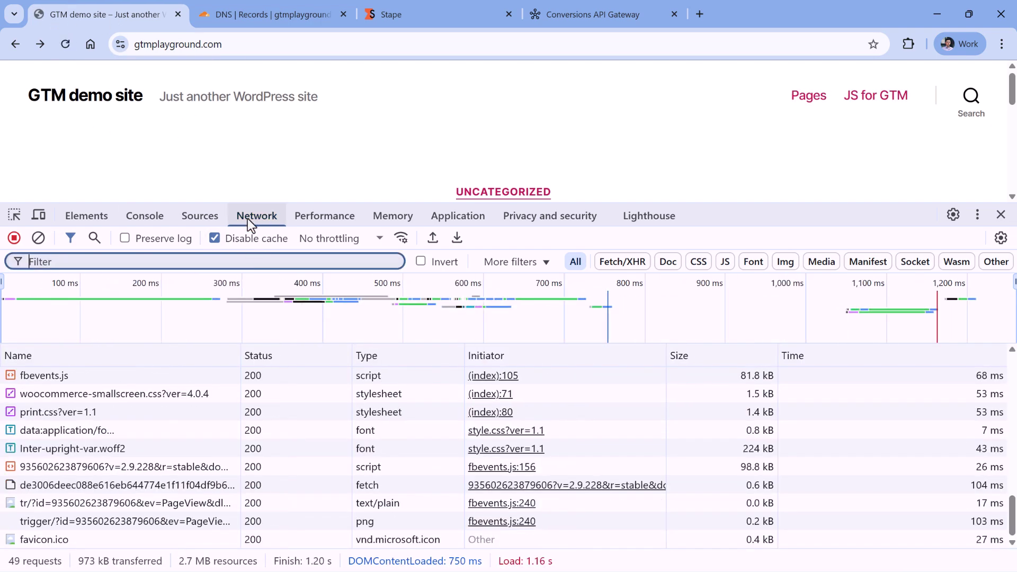
pyautogui.click(237, 260)
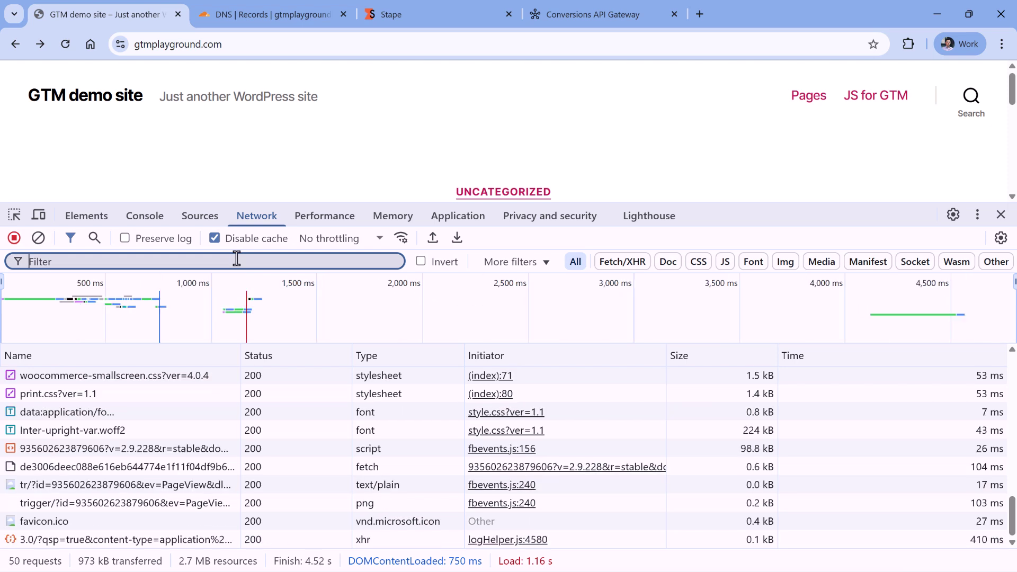
pyautogui.write('facebook')
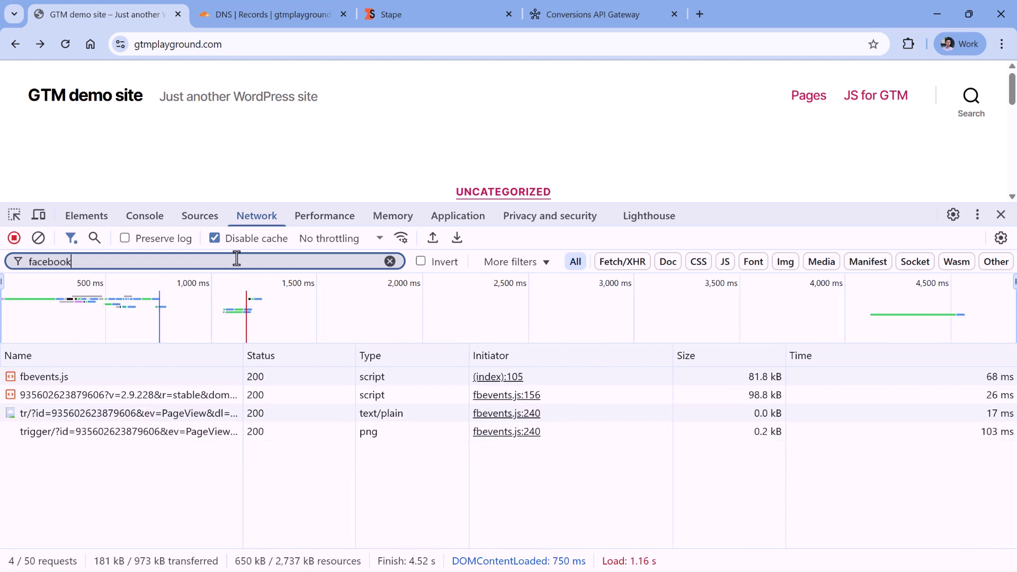
pyautogui.click(65, 415)
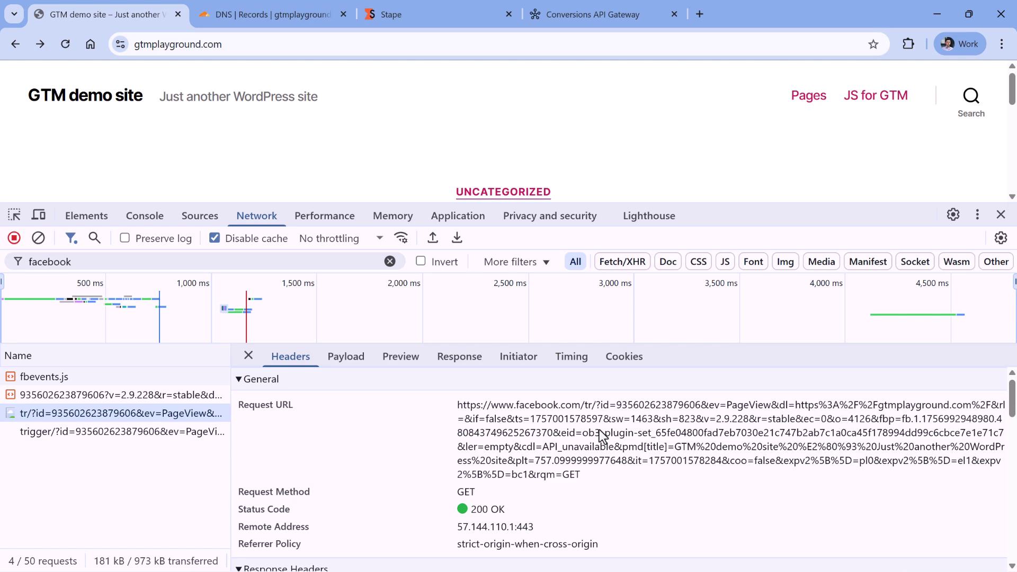
# Expand the PageView event in Meta Pixel Helper and select its event ID.
pyautogui.click(908, 46)
pyautogui.click(772, 338)
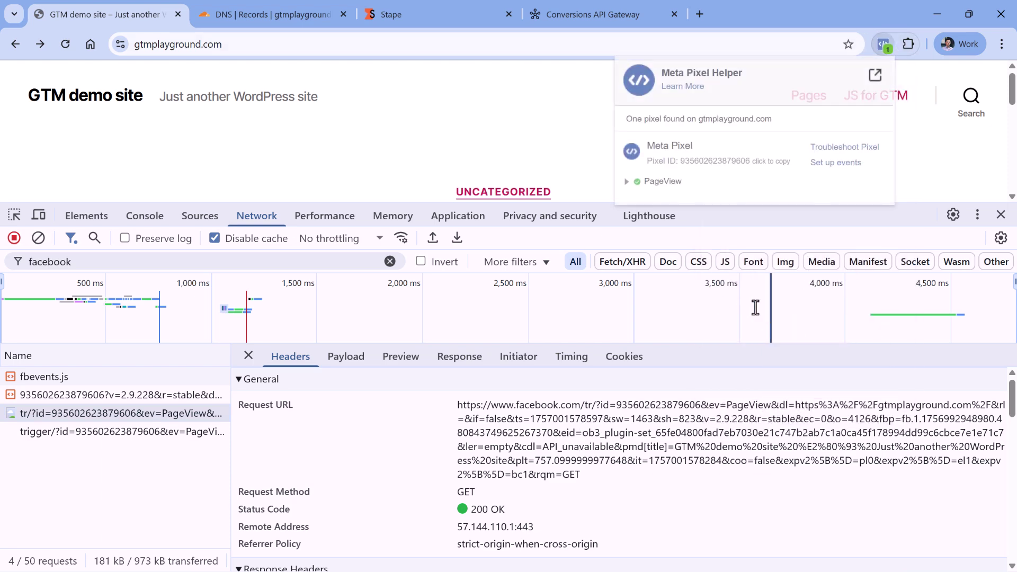
pyautogui.click(627, 182)
pyautogui.moveTo(630, 284); pyautogui.dragTo(881, 307)
pyautogui.click(822, 274)
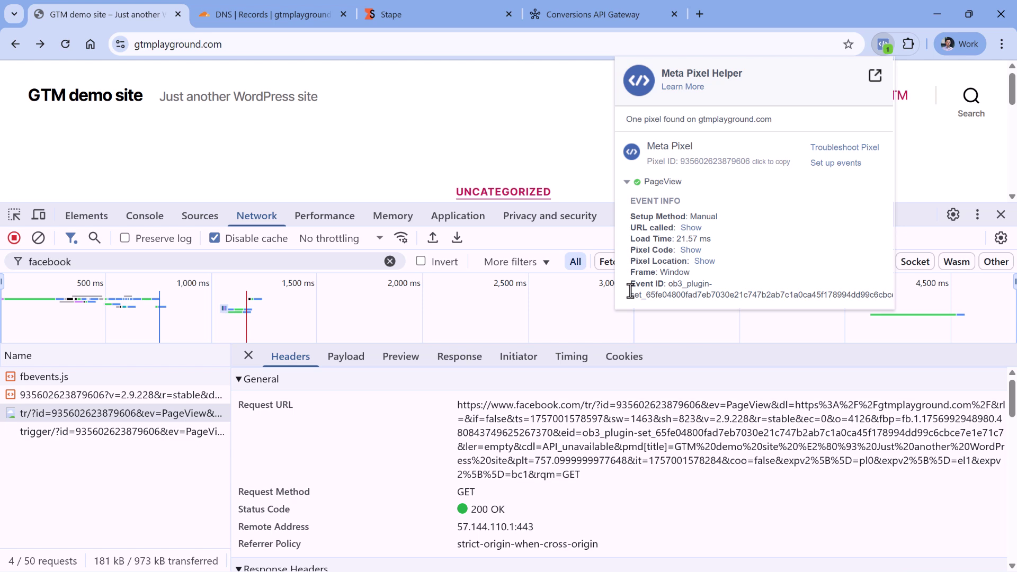
pyautogui.moveTo(630, 282); pyautogui.dragTo(715, 295)
pyautogui.click(716, 295)
pyautogui.doubleClick(79, 262)
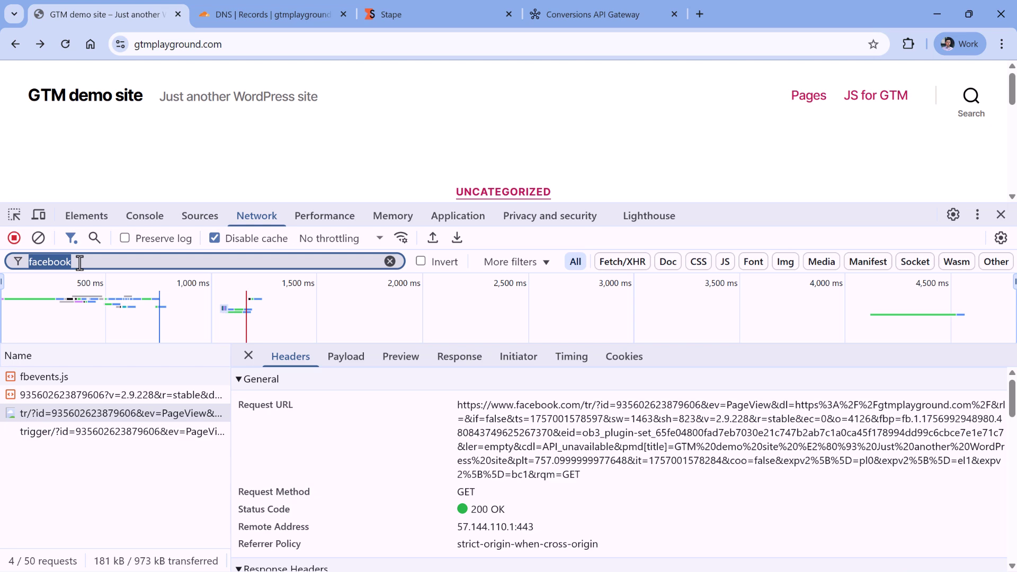
# Filter requests by cpg and show the cpg.gtmplayground.com/events PageView request's payload and event_id.
pyautogui.write('cpg')
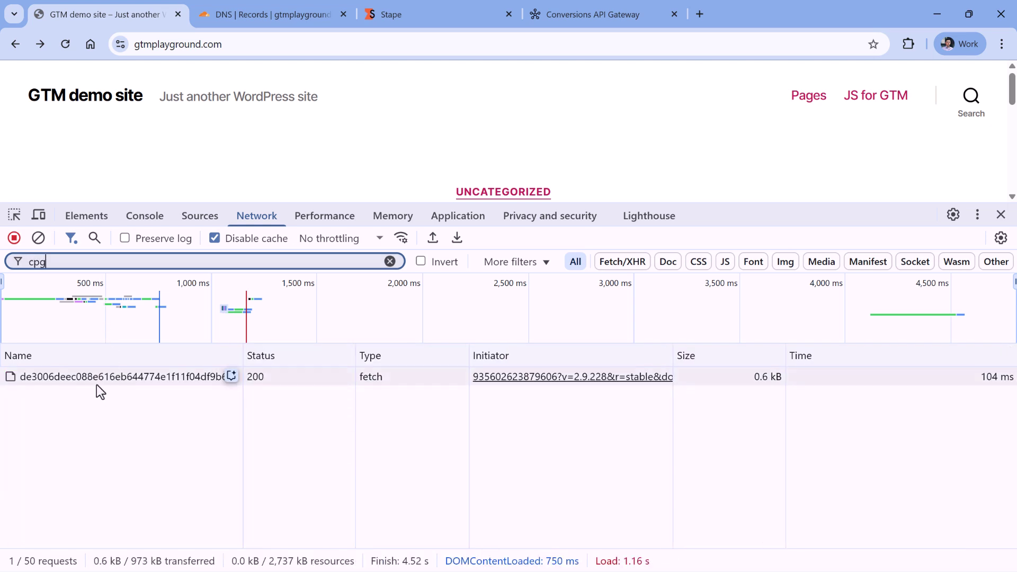
pyautogui.click(91, 378)
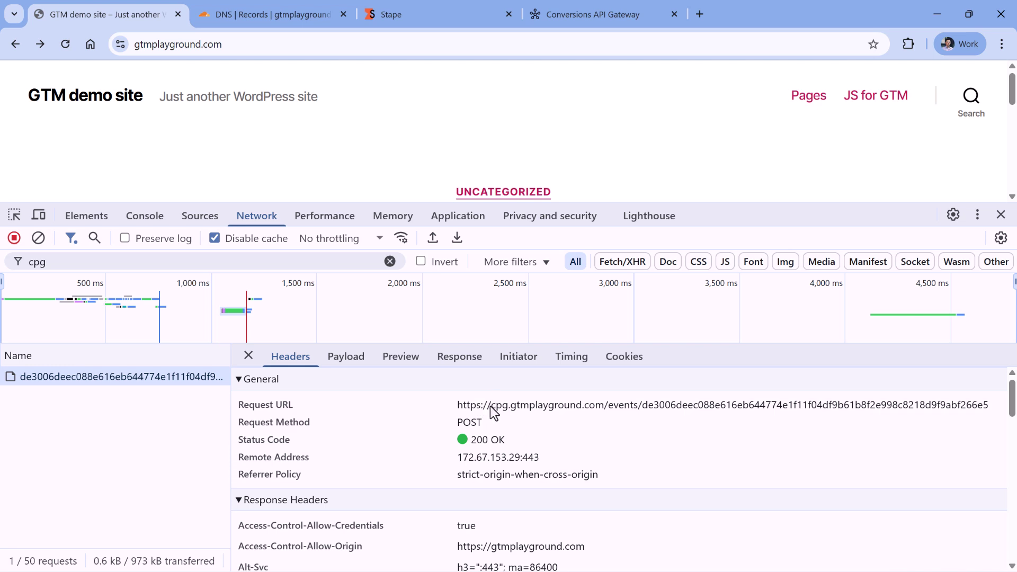
pyautogui.moveTo(643, 405); pyautogui.dragTo(989, 416)
pyautogui.click(343, 357)
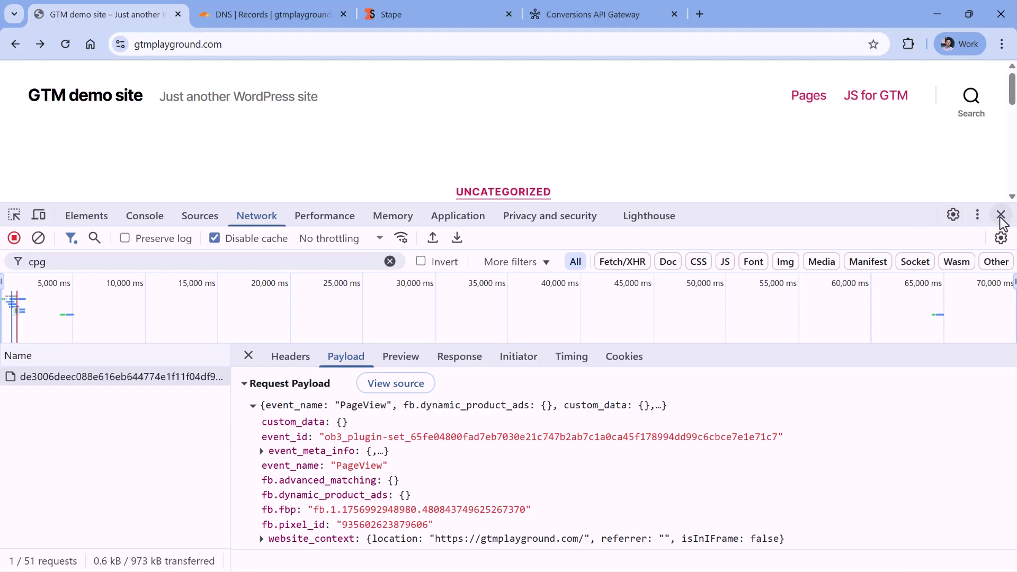
# Resume Ghostery on gtmplayground.com and remove the cpg filter to list all 51 requests.
pyautogui.click(908, 44)
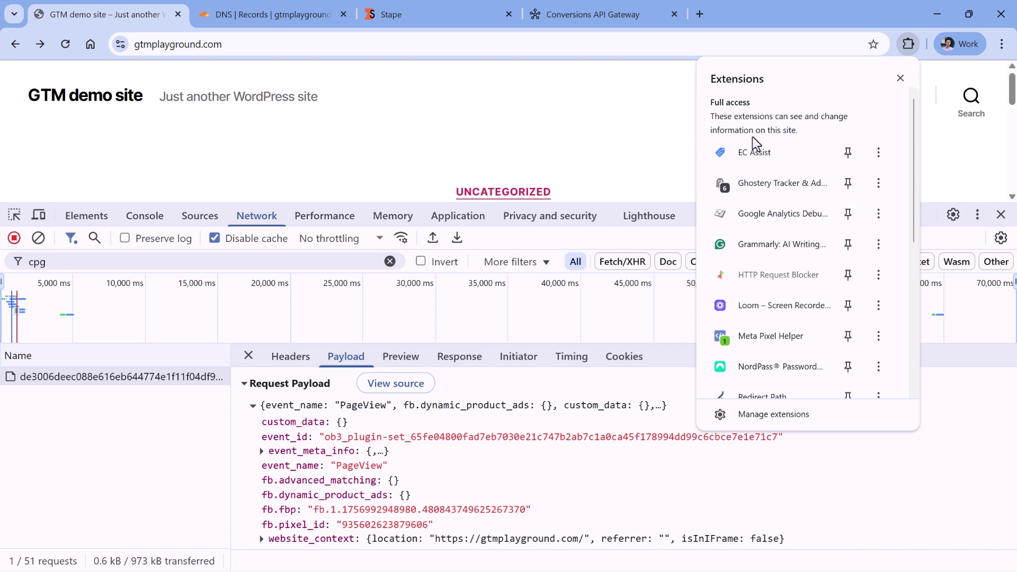
pyautogui.click(768, 185)
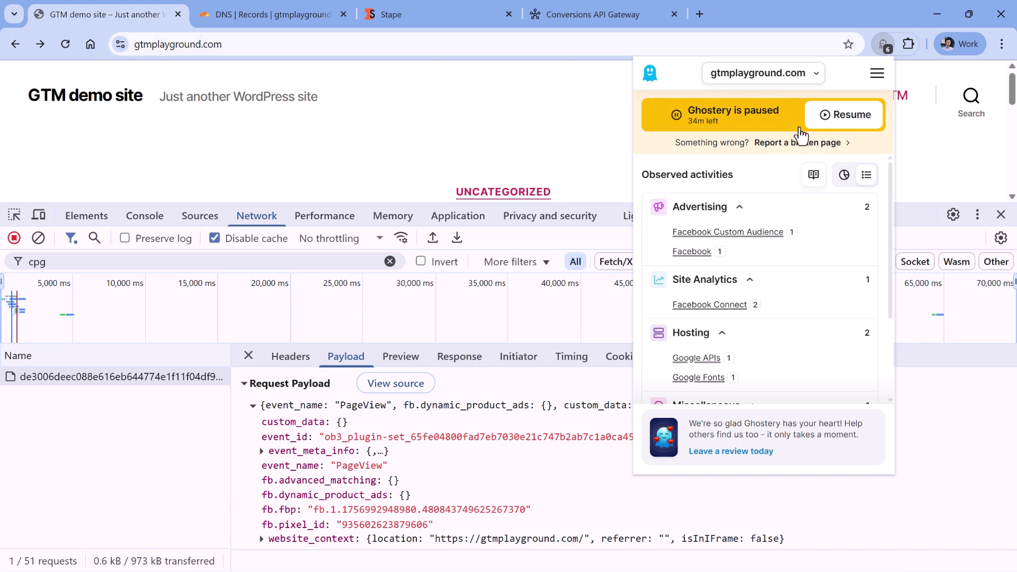
pyautogui.click(775, 122)
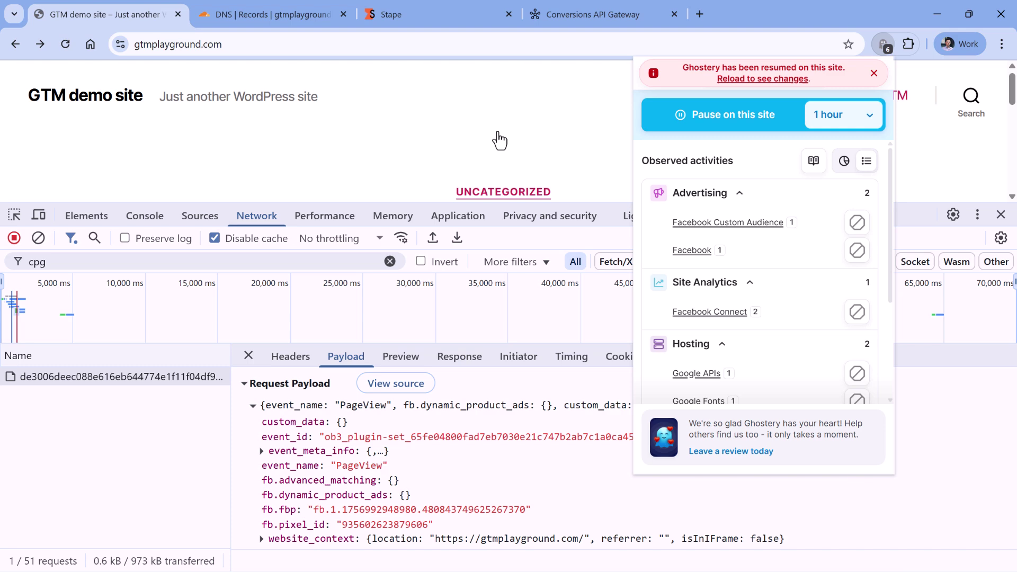
pyautogui.click(386, 130)
pyautogui.click(191, 266)
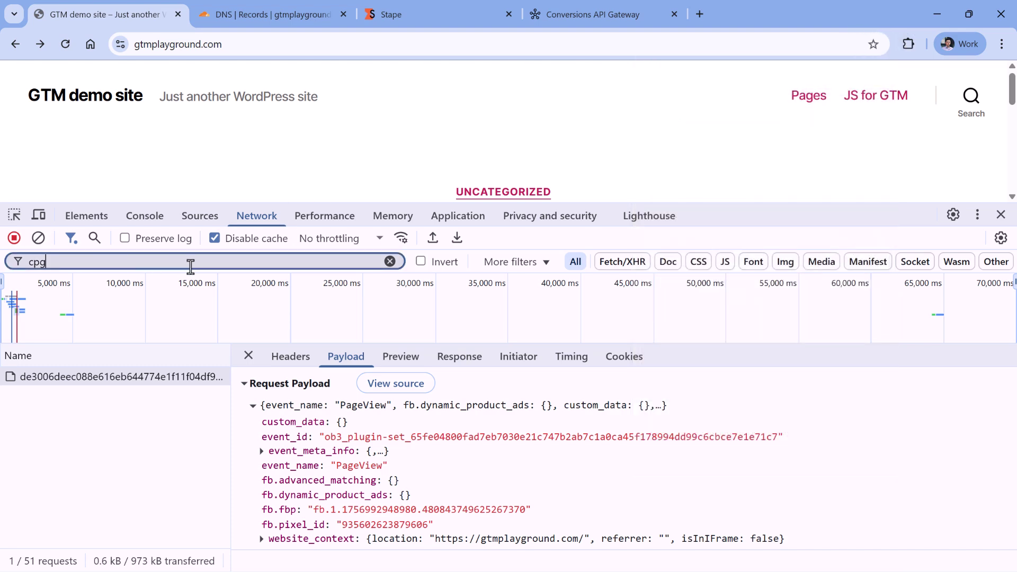
pyautogui.press('BackSpace')
pyautogui.press('BackSpace')
pyautogui.press('BackSpace')
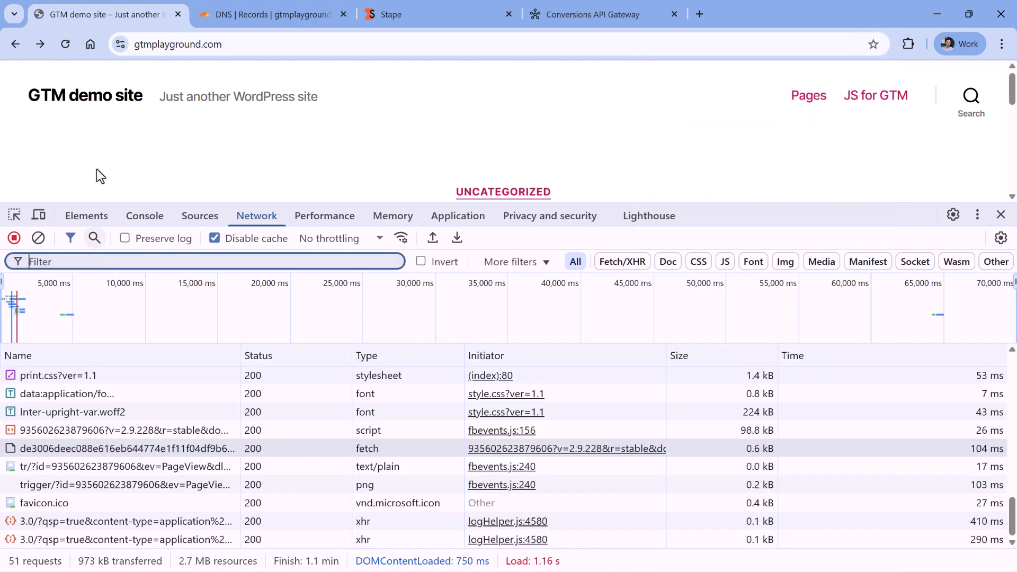
# Reload, filter by facebook, and inspect the blocked fbevents.js request URL from connect.facebook.net.
pyautogui.click(66, 45)
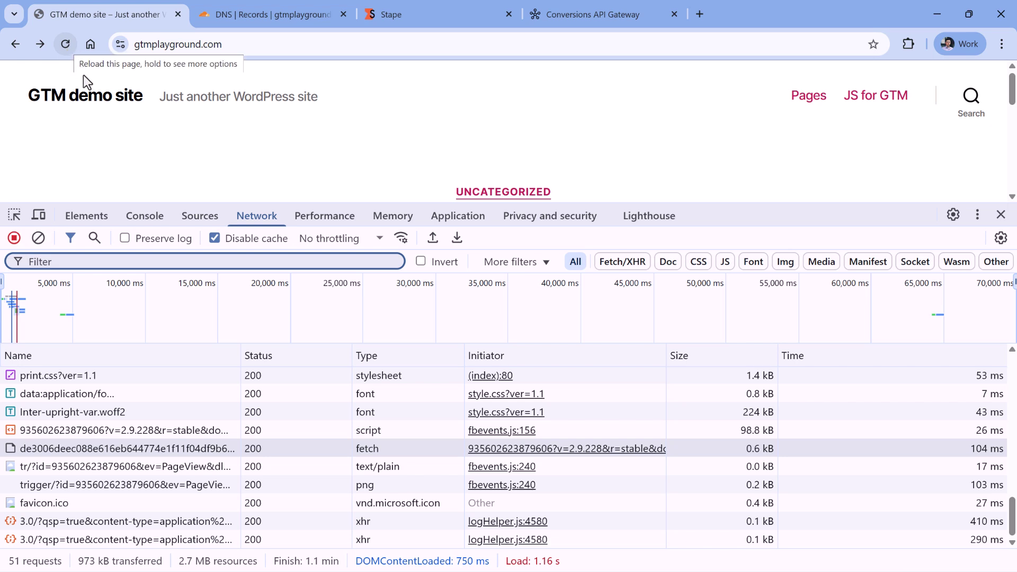
pyautogui.write('facebook')
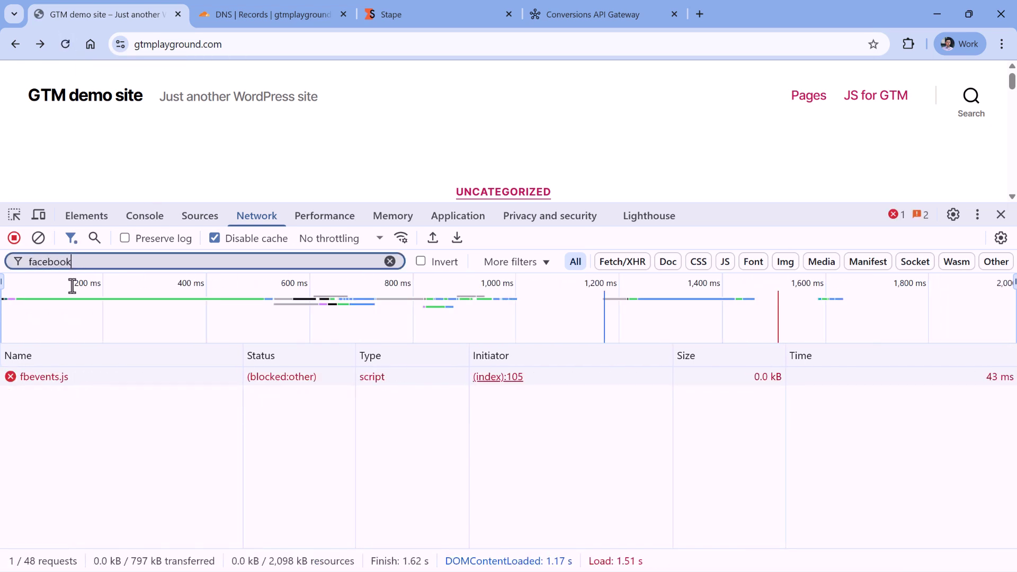
pyautogui.click(53, 378)
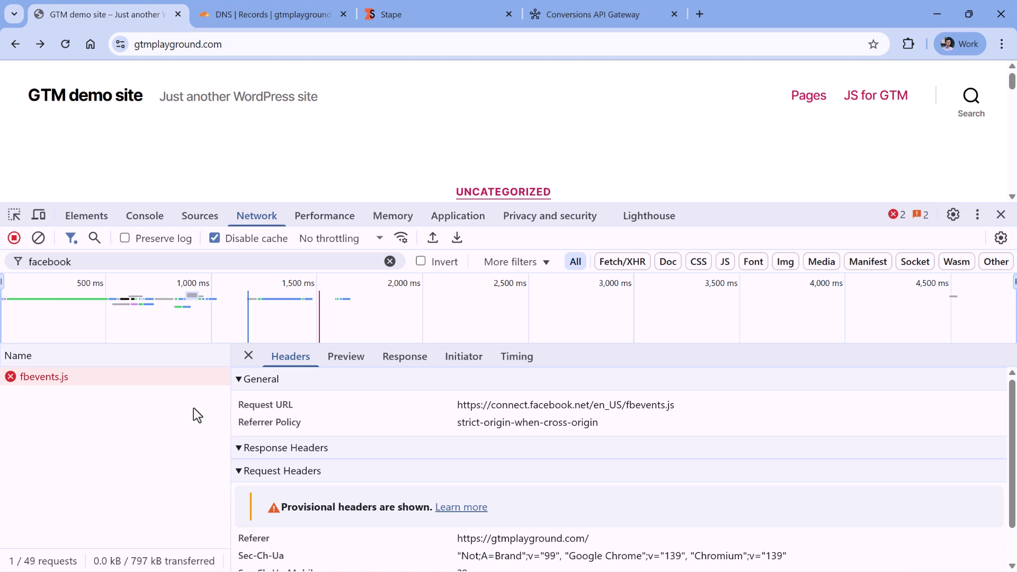
pyautogui.moveTo(459, 406); pyautogui.dragTo(683, 408)
pyautogui.click(593, 411)
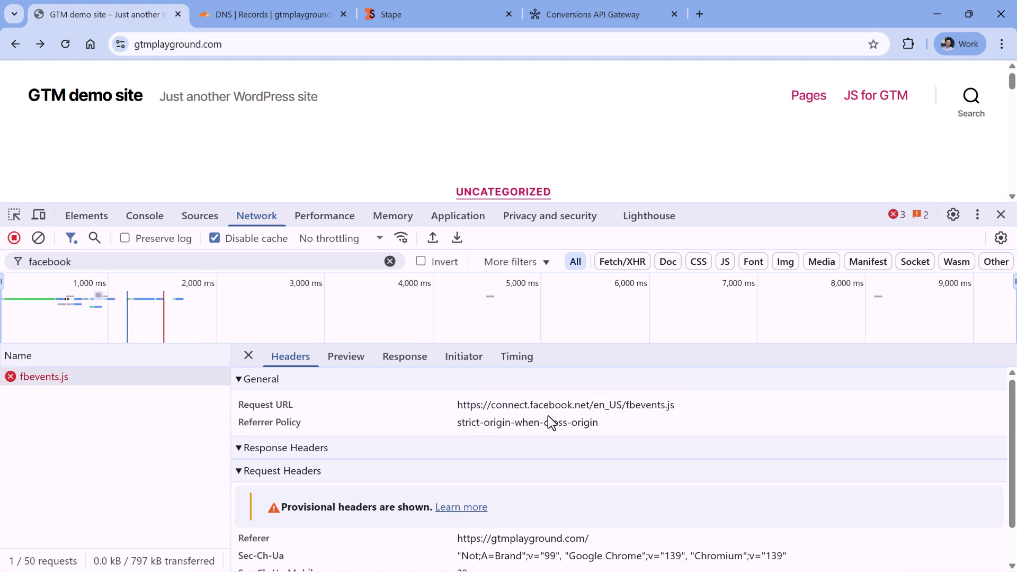
pyautogui.moveTo(459, 406); pyautogui.dragTo(675, 404)
pyautogui.click(676, 406)
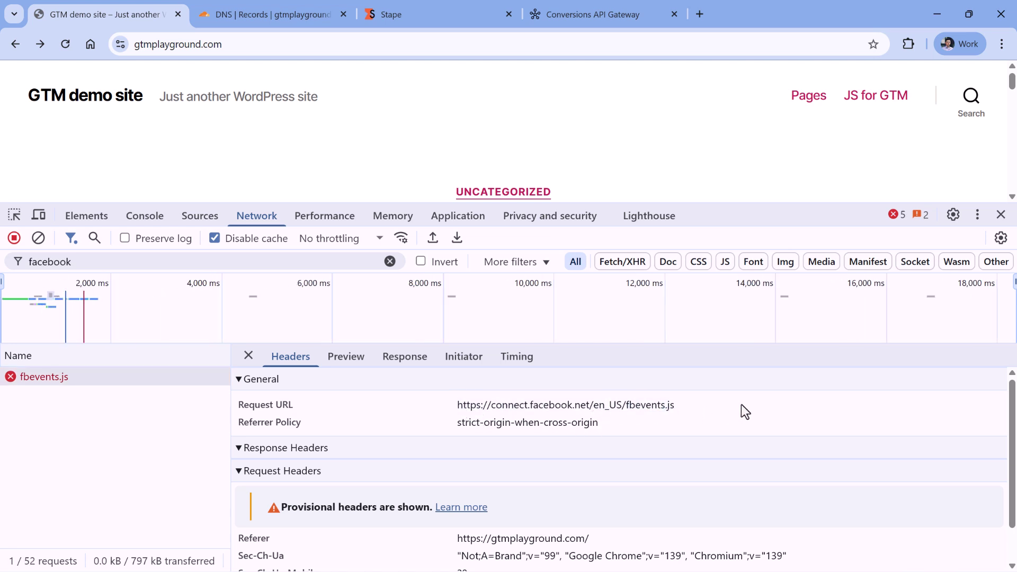